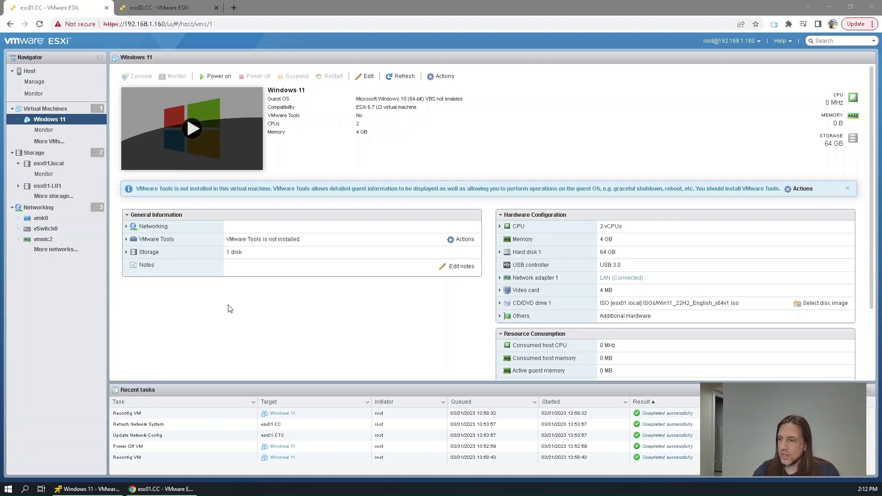
Power on the Windows 11 VM (2 vCPUs, 4 GB, 64 GB disk) from its console thumbnail
{"action": "left_click", "coordinate": [62, 121]}
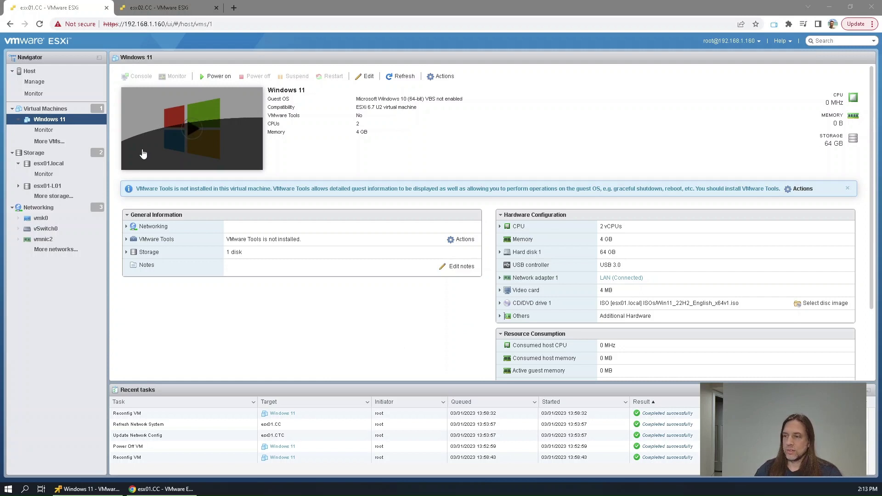
Launch the VM's console and bring the VMware Remote Console window forward with input captured
{"action": "left_click", "coordinate": [192, 131]}
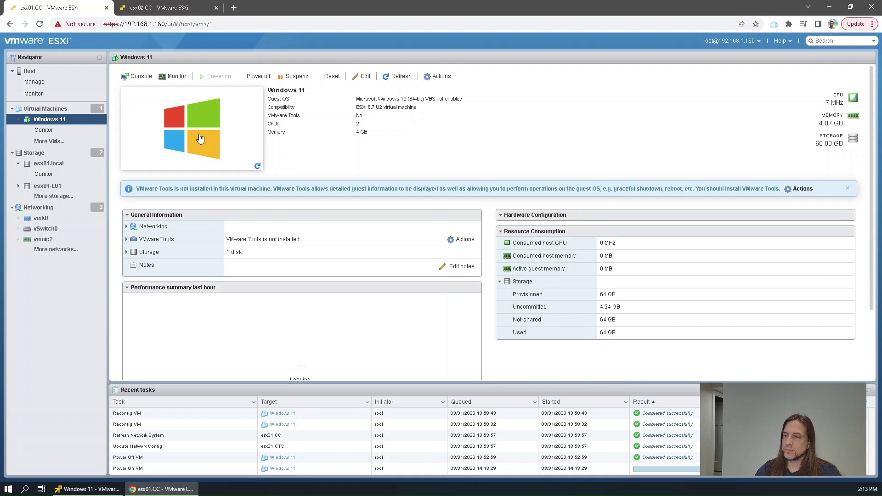
{"action": "left_click", "coordinate": [205, 141]}
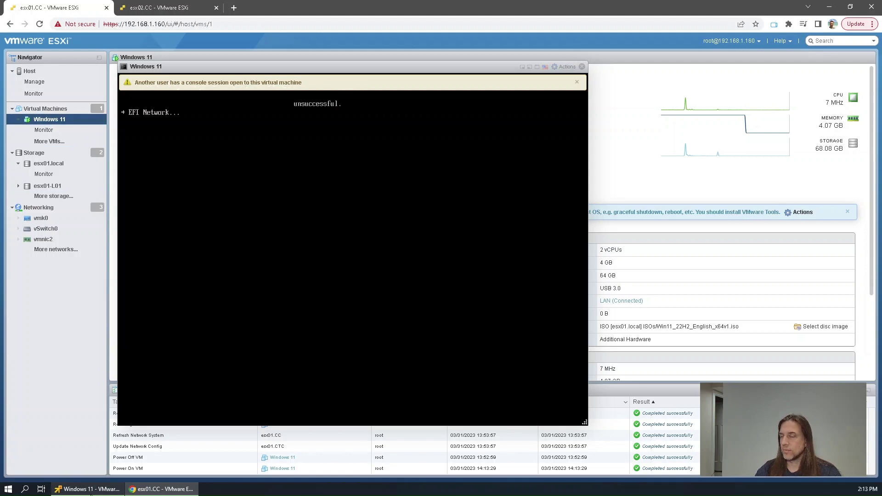
{"action": "mouse_move", "coordinate": [90, 493]}
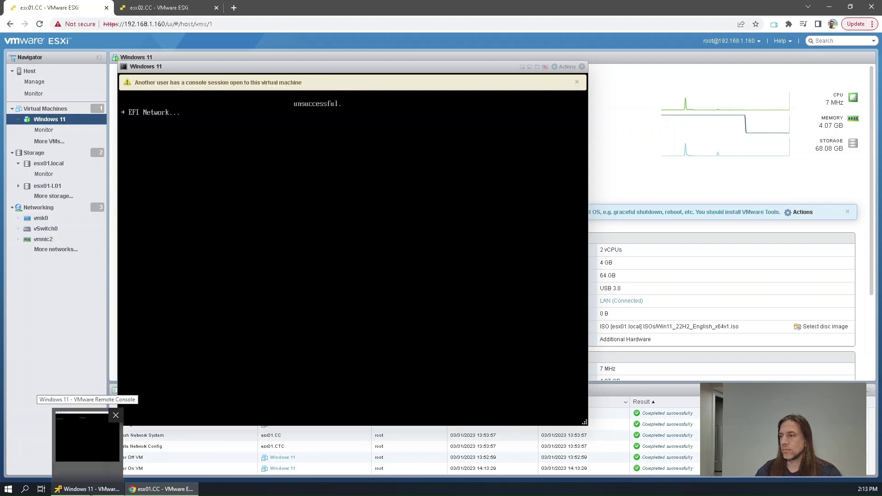
{"action": "left_click", "coordinate": [90, 493]}
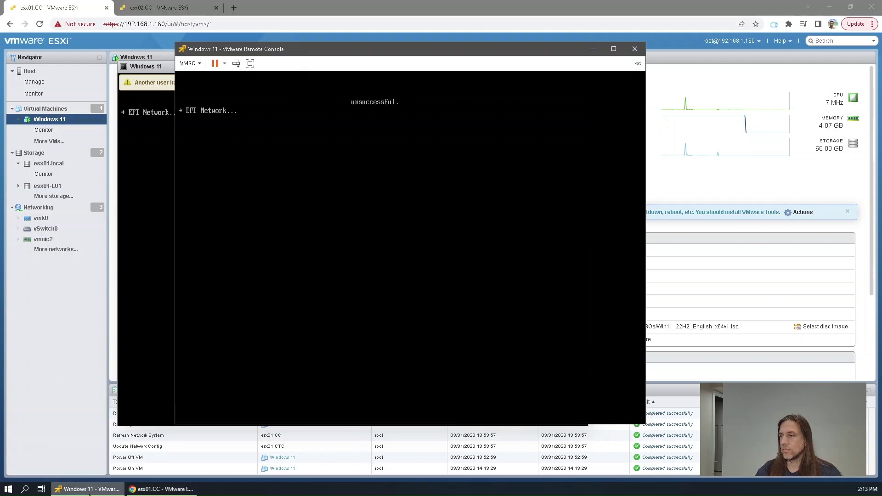
{"action": "left_click", "coordinate": [182, 194]}
Close the browser's web console and open the Remote Console's VMRC menu at Manage
{"action": "key", "text": "alt+Tab"}
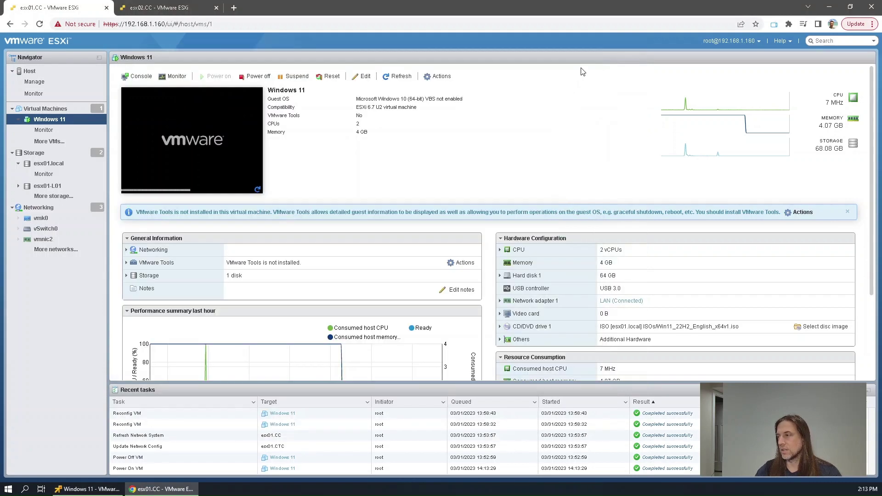
{"action": "left_click", "coordinate": [581, 66]}
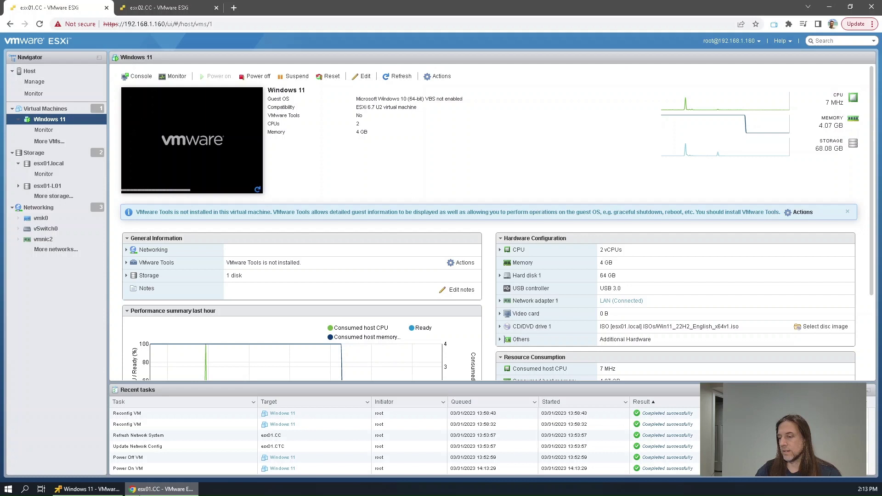
{"action": "key", "text": "alt+Tab"}
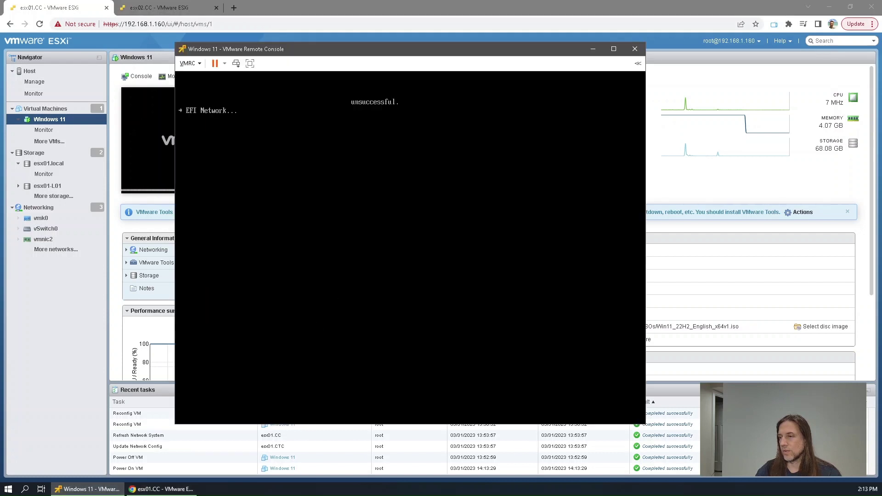
{"action": "left_click", "coordinate": [189, 64]}
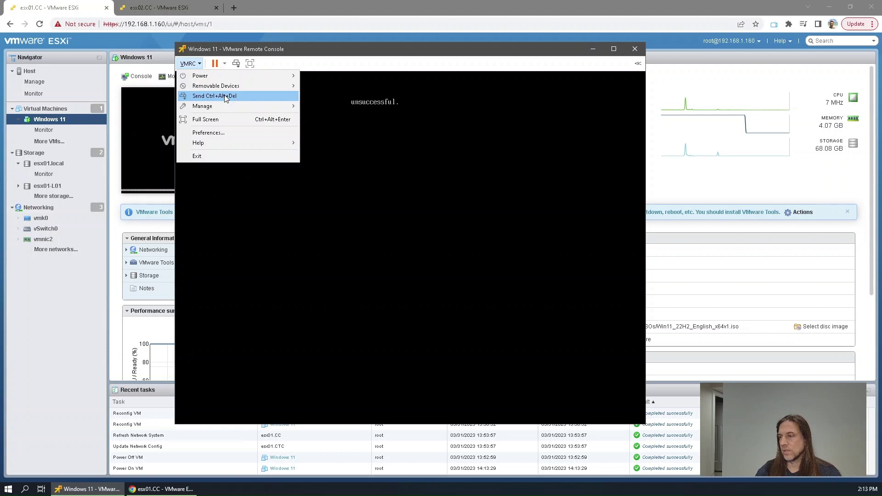
{"action": "mouse_move", "coordinate": [284, 109]}
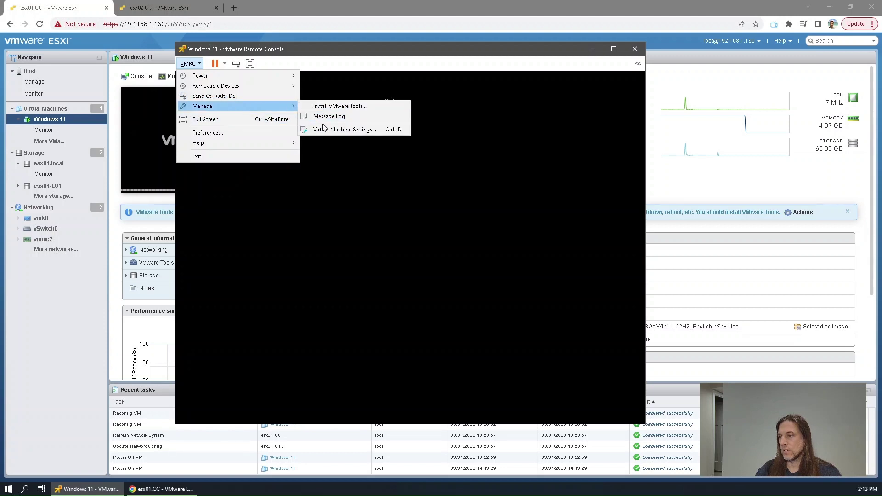
Review Hard disk 1 and CD/DVD drive 1 settings without changes, then restart the VM
{"action": "left_click", "coordinate": [350, 131]}
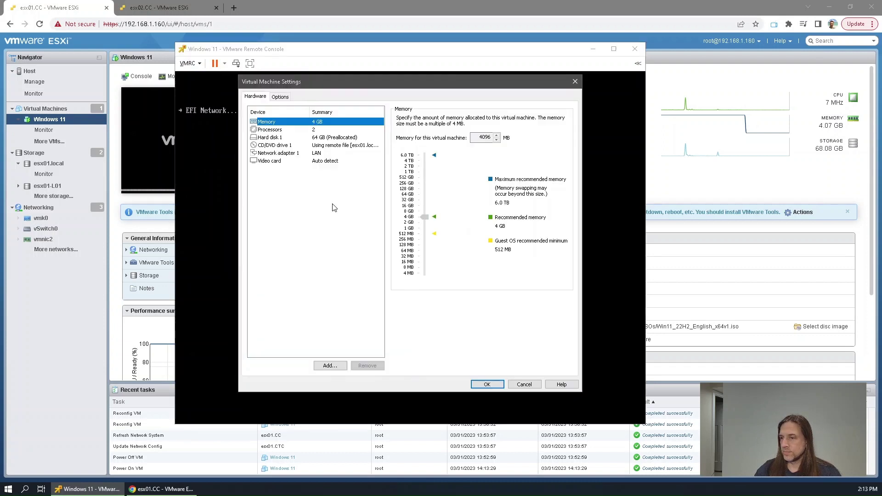
{"action": "left_click", "coordinate": [278, 137]}
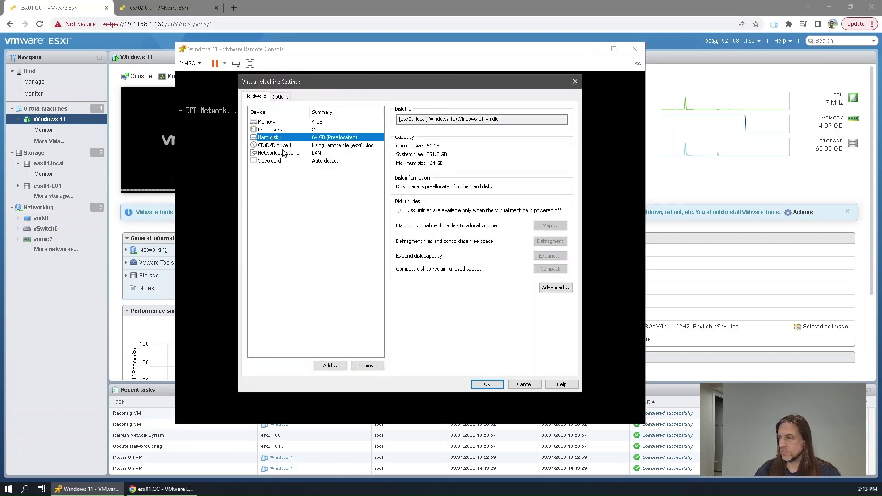
{"action": "left_click", "coordinate": [281, 145]}
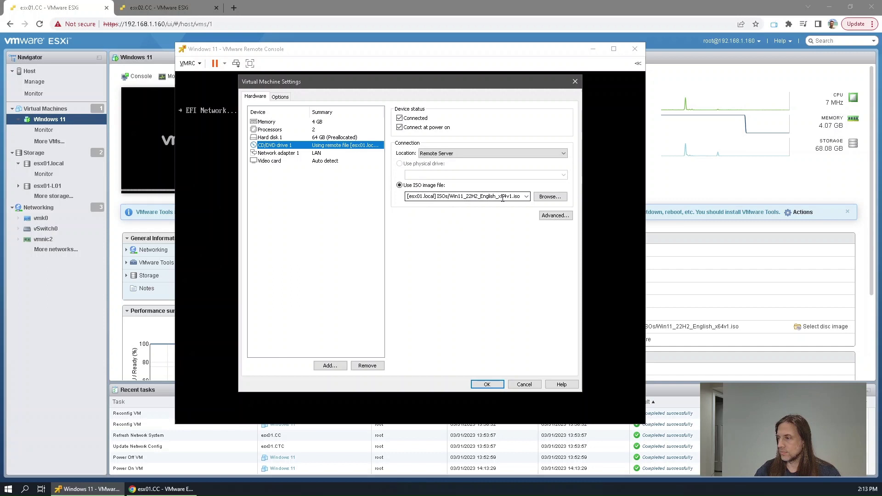
{"action": "left_click", "coordinate": [524, 384]}
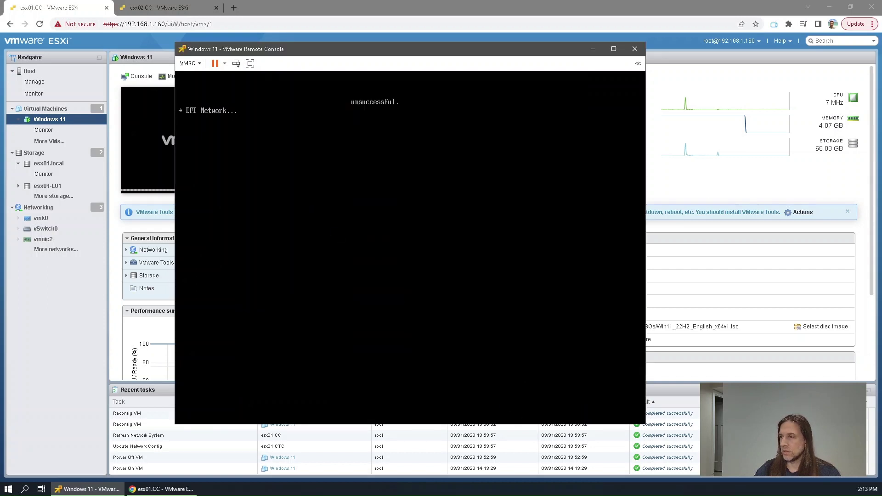
{"action": "left_click", "coordinate": [188, 63]}
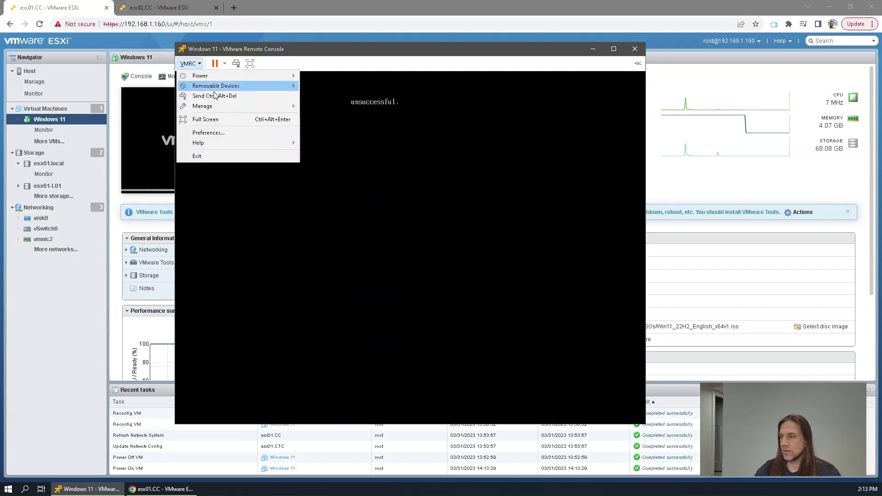
{"action": "left_click", "coordinate": [216, 100]}
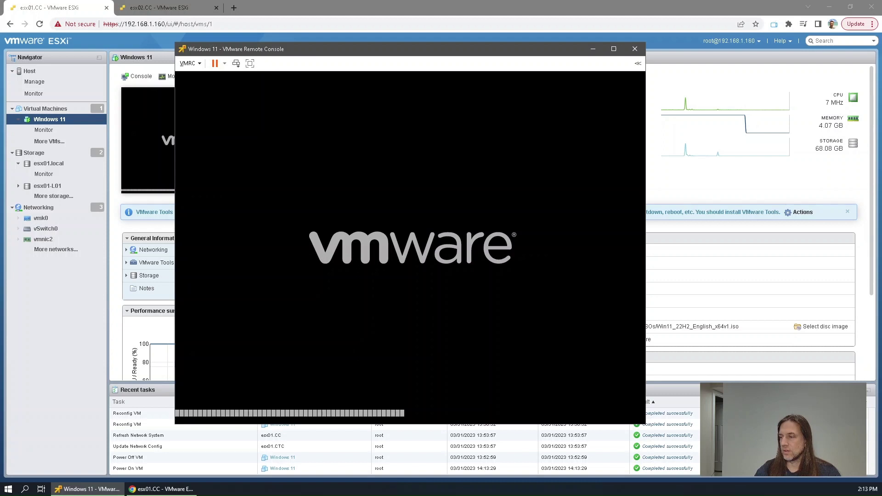
Boot from the Windows disc and launch regedit from a Shift+F10 command prompt in Setup
{"action": "key", "text": "Return"}
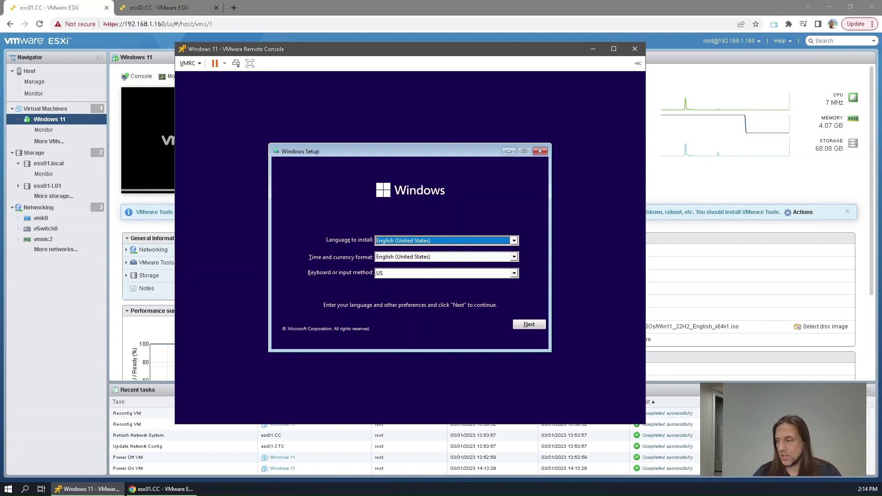
{"action": "key", "text": "shift+F10"}
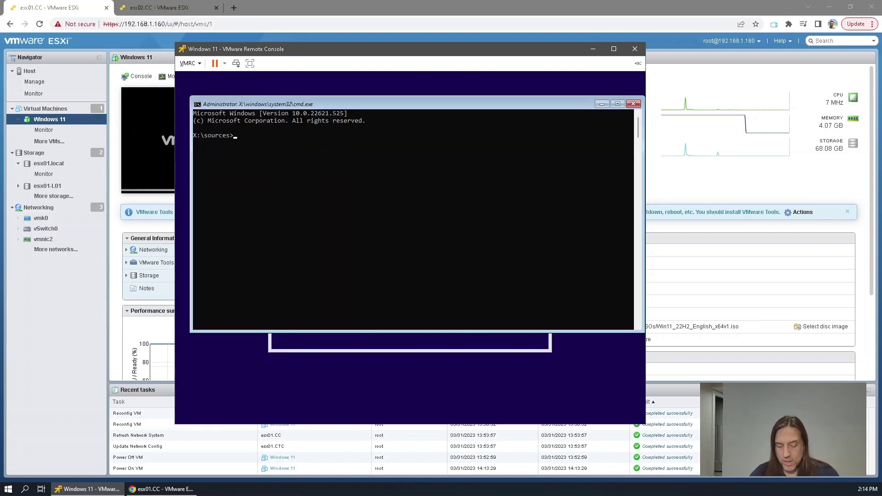
{"action": "type", "text": "reg"}
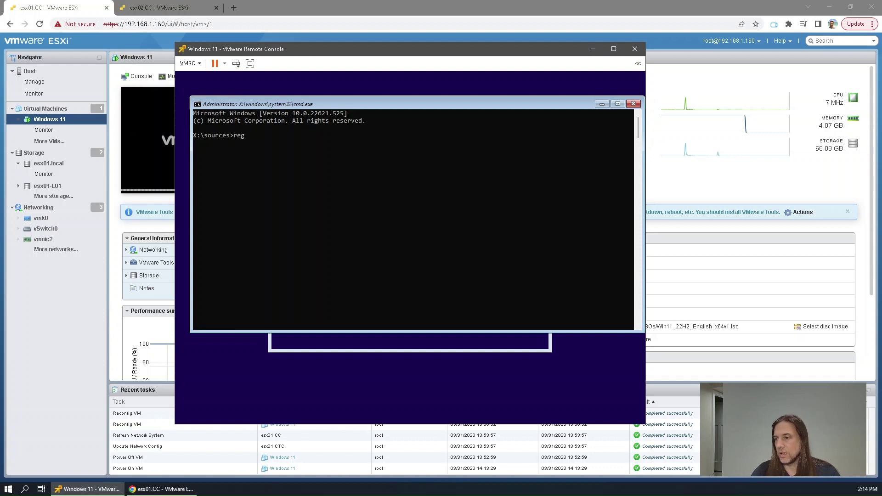
{"action": "type", "text": "edit"}
{"action": "key", "text": "Return"}
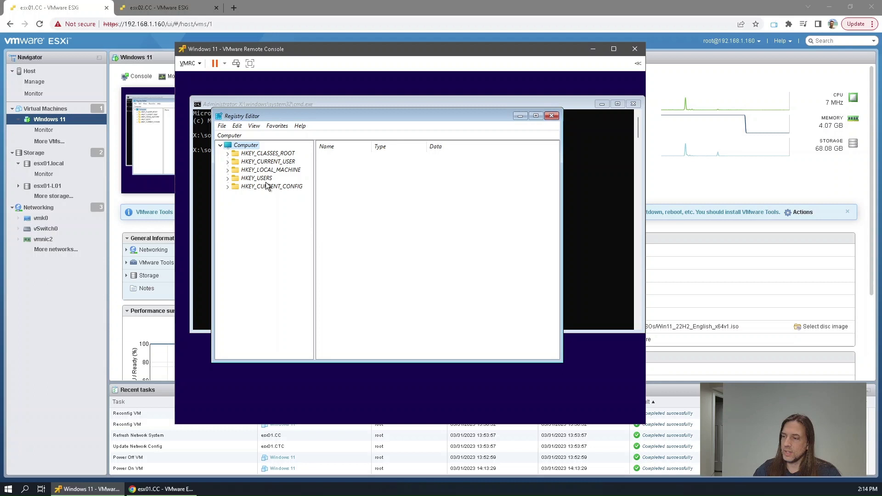
Navigate Registry Editor to HKEY_LOCAL_MACHINE\SYSTEM\Setup and show its values
{"action": "left_click", "coordinate": [228, 170]}
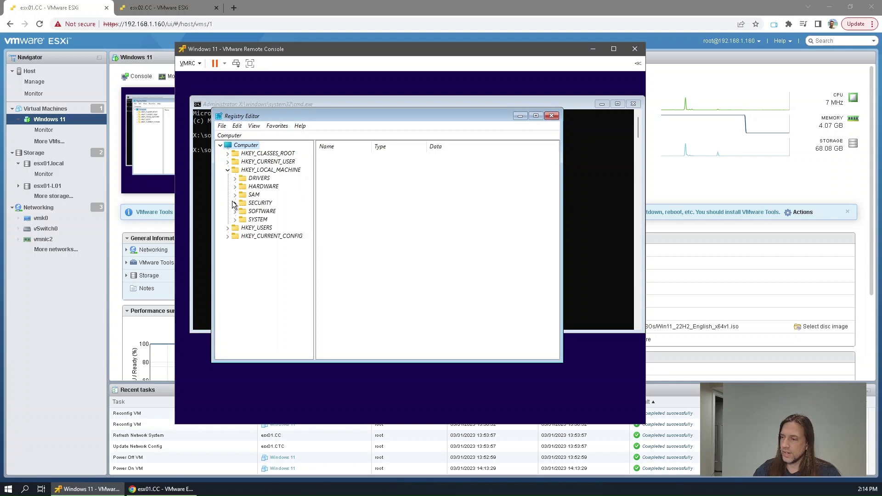
{"action": "left_click", "coordinate": [234, 219]}
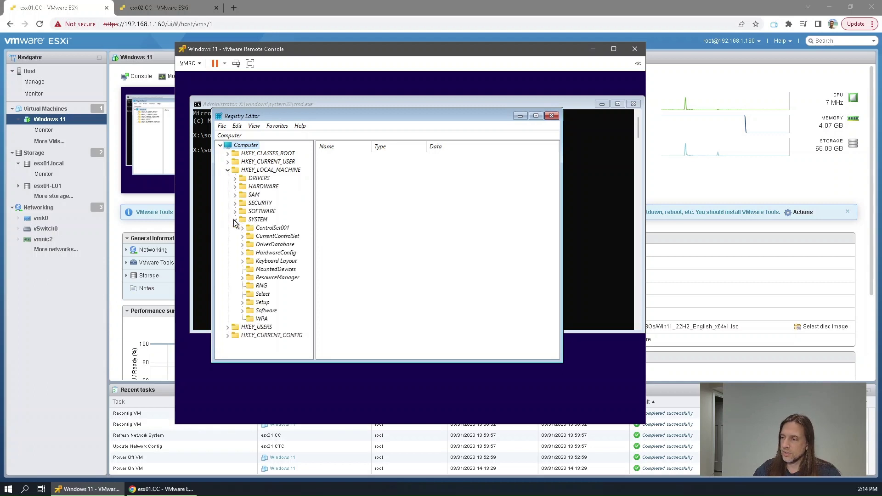
{"action": "left_click", "coordinate": [242, 302]}
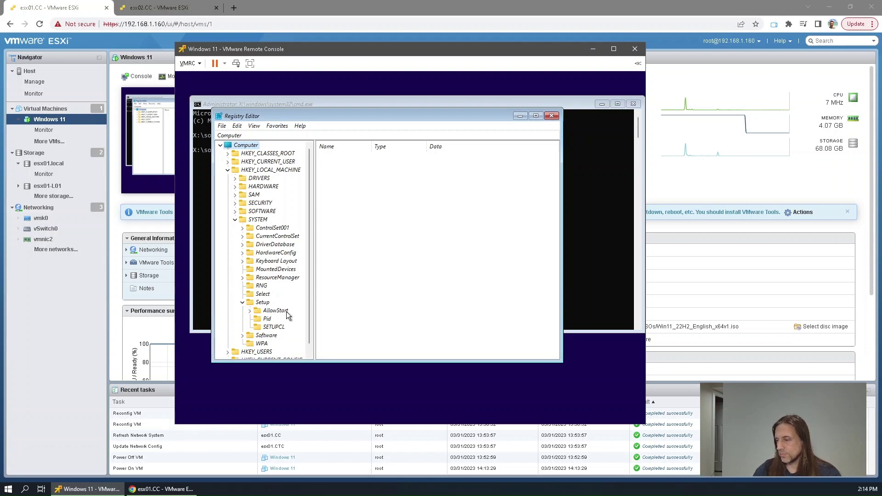
{"action": "left_click", "coordinate": [263, 302]}
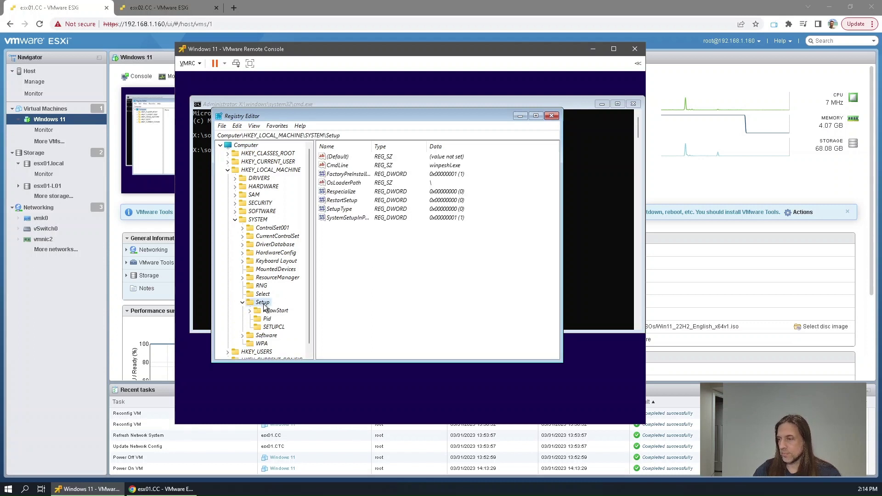
Create a LabConfig key under Setup holding a BypassTPMCheck DWORD (32-bit) value
{"action": "right_click", "coordinate": [341, 291]}
{"action": "mouse_move", "coordinate": [359, 295]}
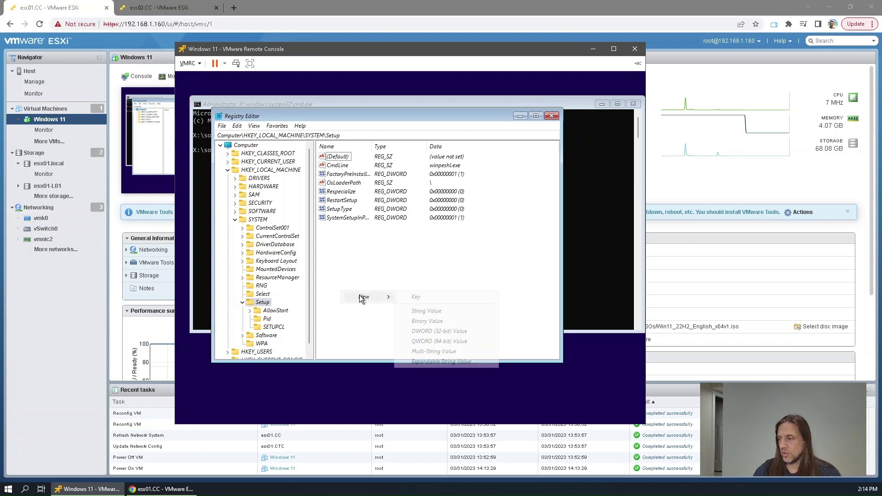
{"action": "left_click", "coordinate": [416, 297]}
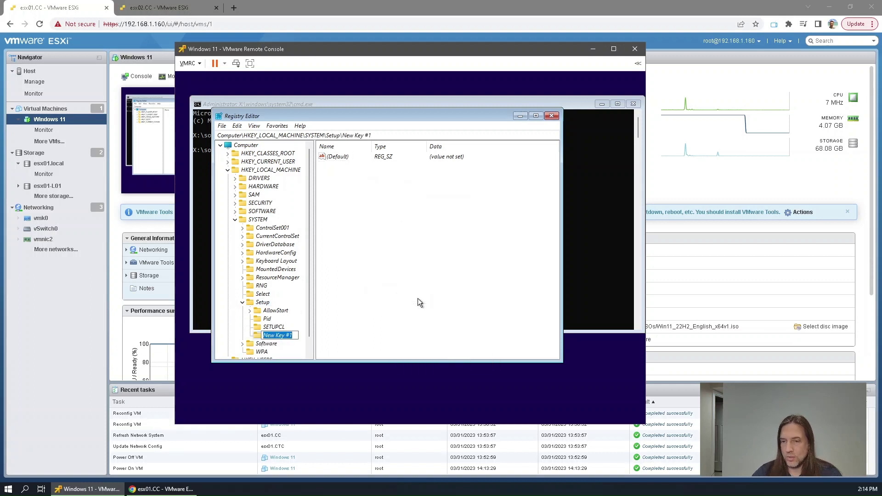
{"action": "type", "text": "Lab"}
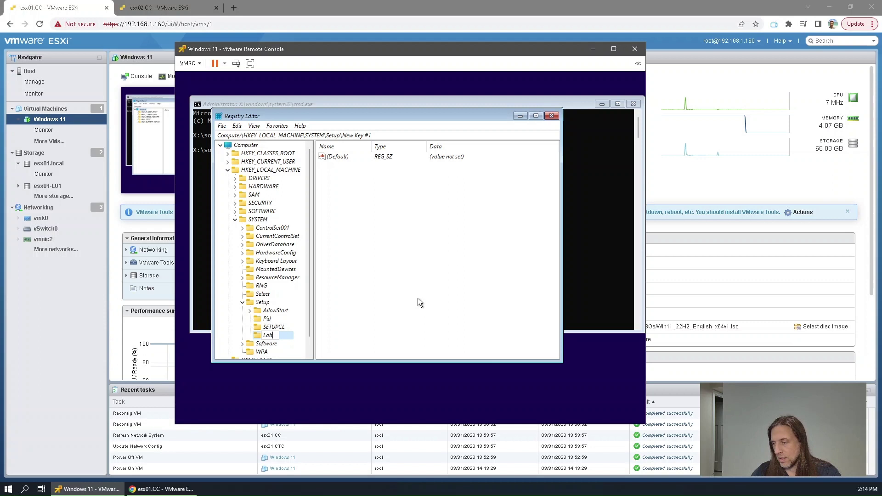
{"action": "type", "text": "Config"}
{"action": "key", "text": "Return"}
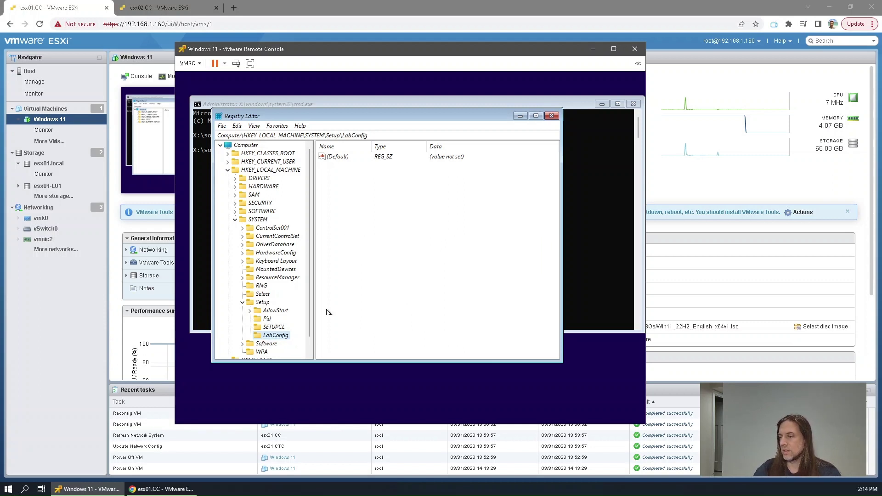
{"action": "right_click", "coordinate": [346, 224]}
{"action": "mouse_move", "coordinate": [363, 234]}
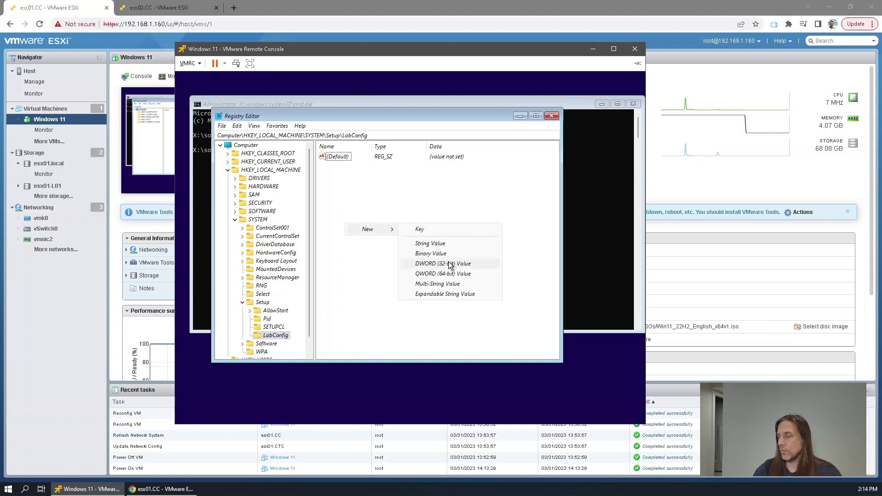
{"action": "left_click", "coordinate": [449, 263]}
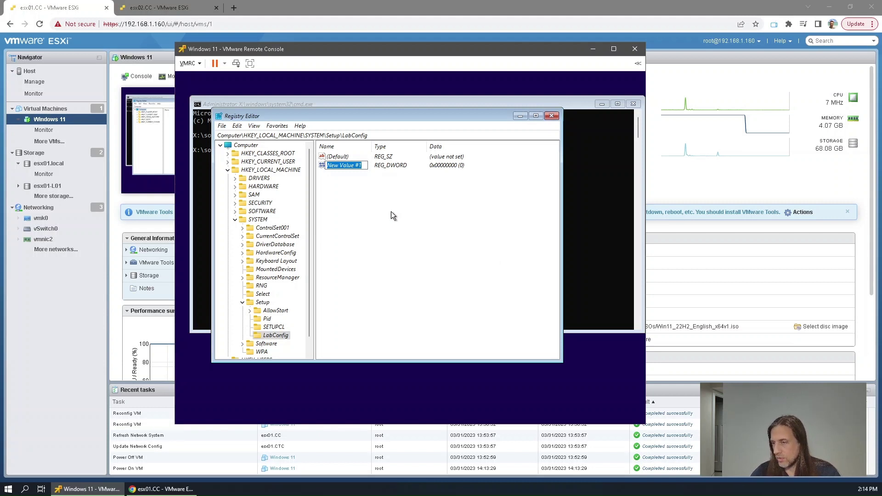
{"action": "type", "text": "B"}
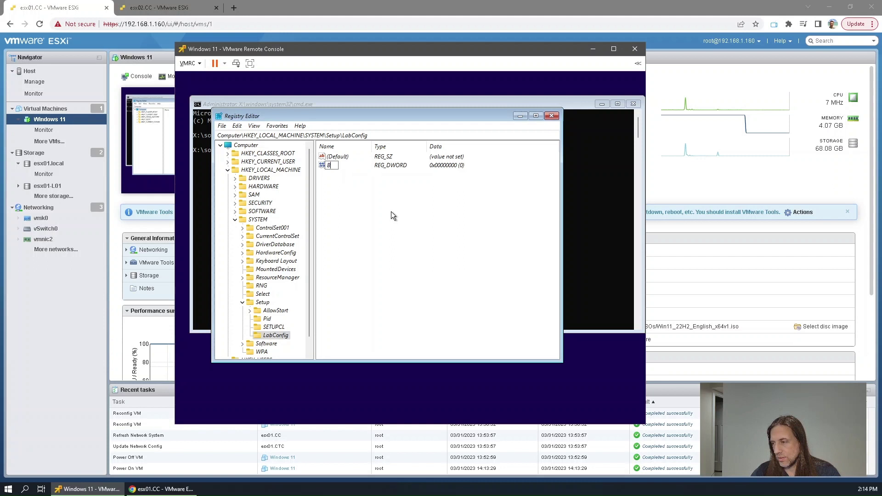
{"action": "type", "text": "ypassTPMCheck"}
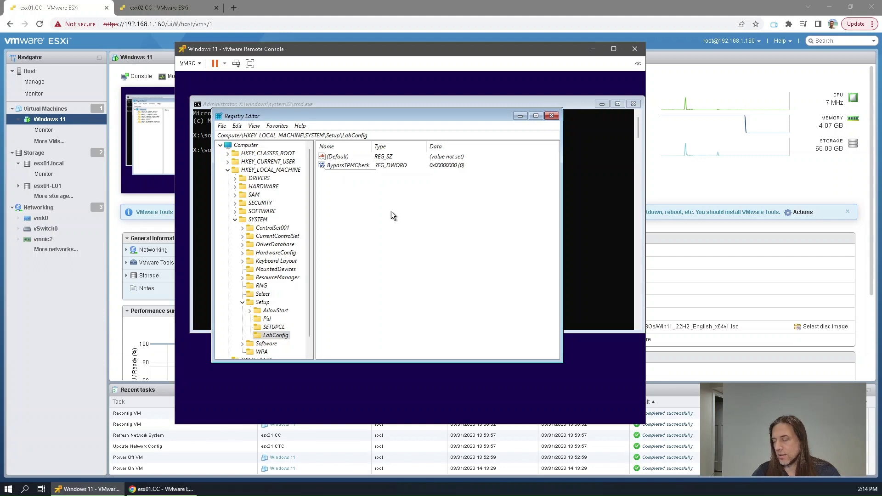
{"action": "key", "text": "Return"}
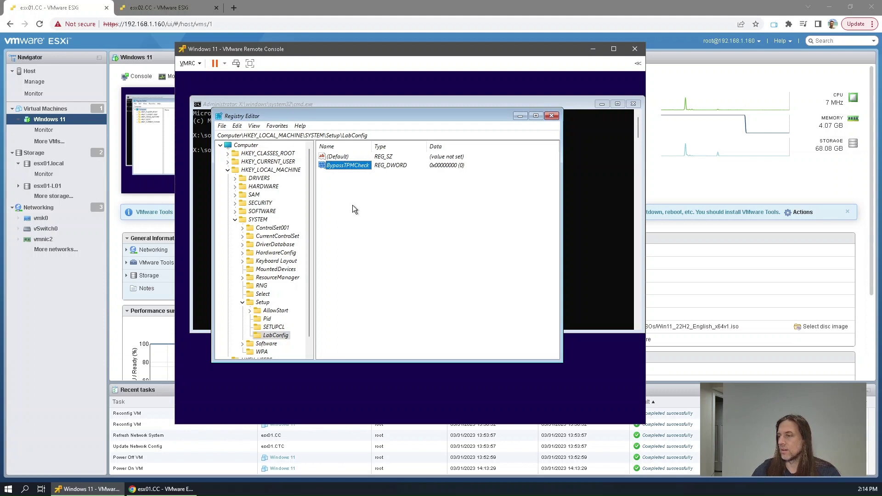
Add BypassSecureBoot and BypassRAMCheck DWORD (32-bit) values to LabConfig
{"action": "right_click", "coordinate": [353, 209]}
{"action": "mouse_move", "coordinate": [372, 210]}
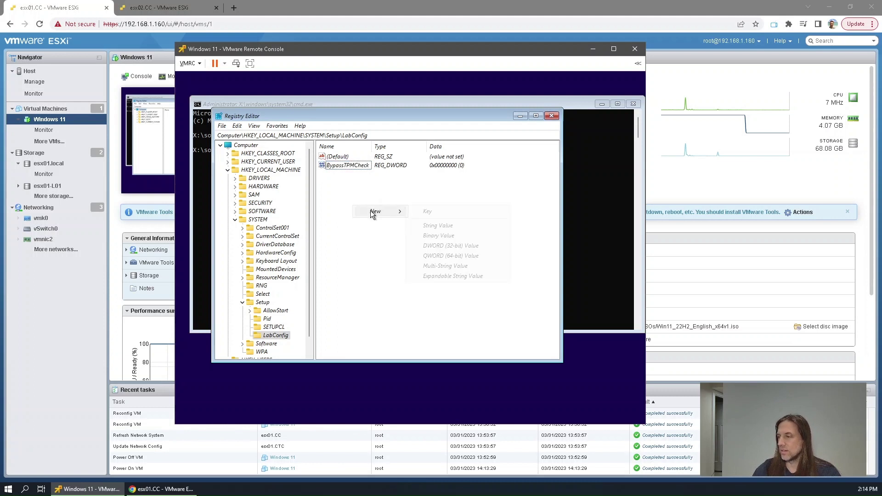
{"action": "left_click", "coordinate": [422, 246]}
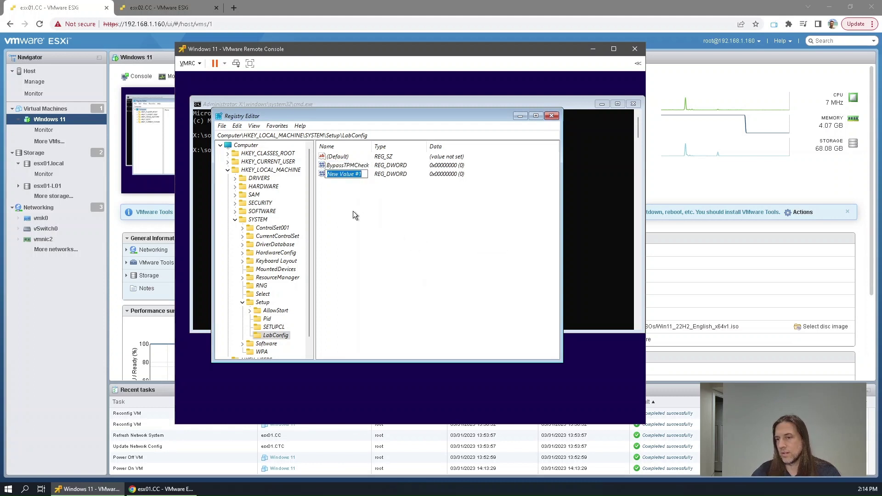
{"action": "type", "text": "Bypass"}
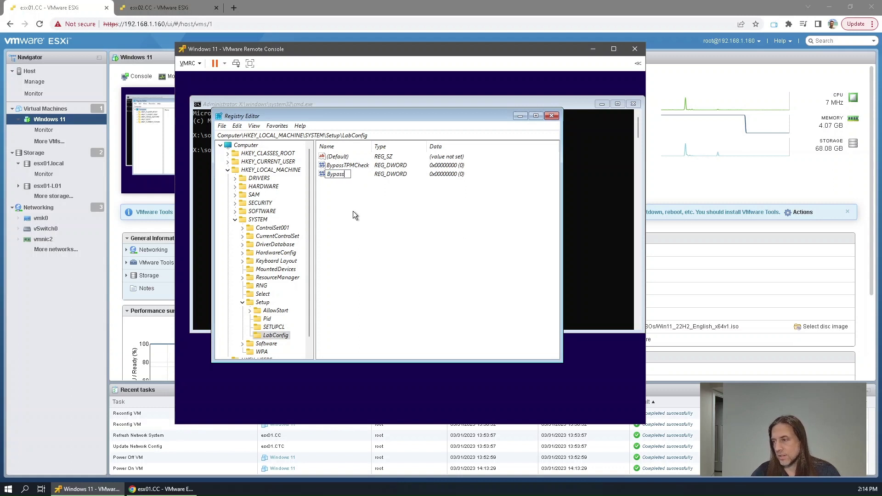
{"action": "type", "text": "SecureBoo"}
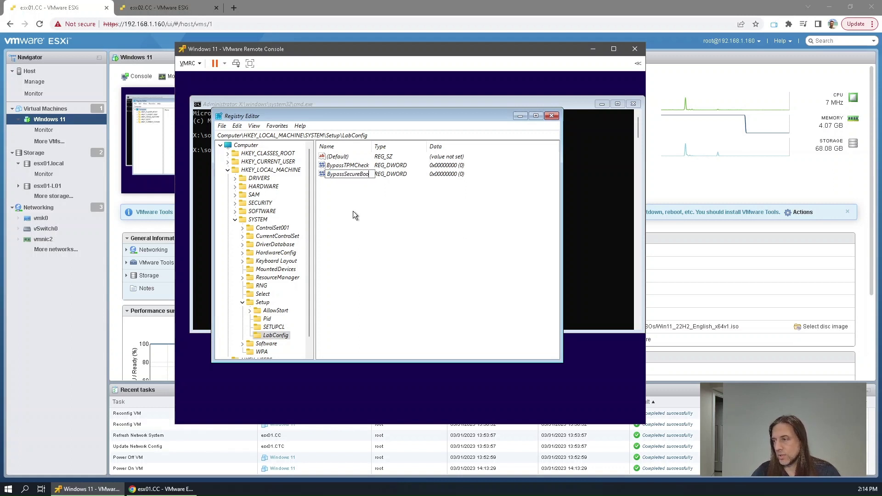
{"action": "type", "text": "t"}
{"action": "key", "text": "Return"}
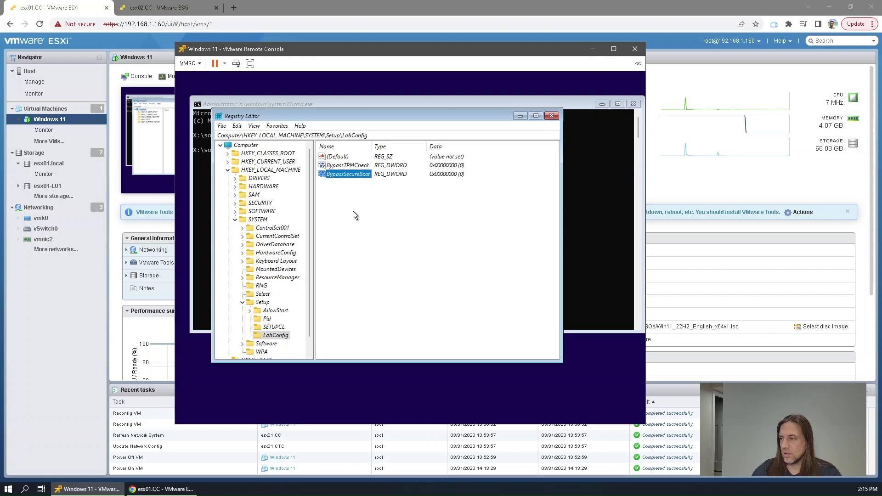
{"action": "right_click", "coordinate": [353, 212]}
{"action": "mouse_move", "coordinate": [381, 216]}
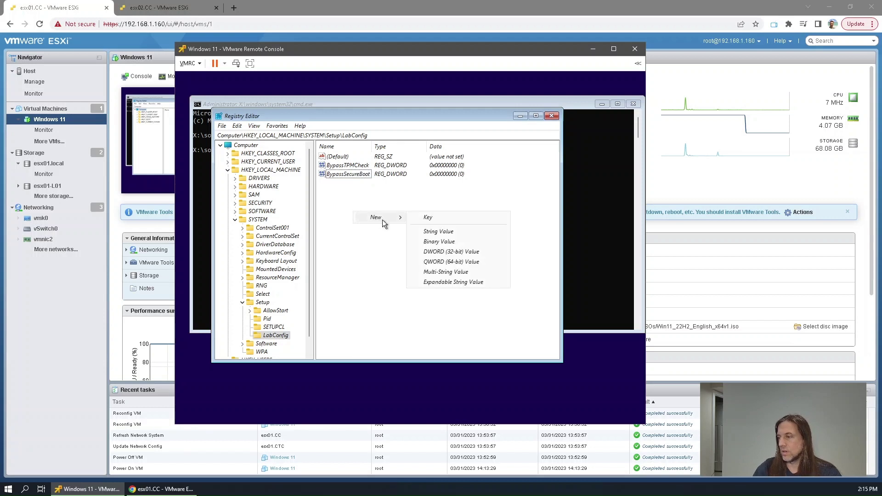
{"action": "left_click", "coordinate": [425, 252]}
{"action": "type", "text": "By"}
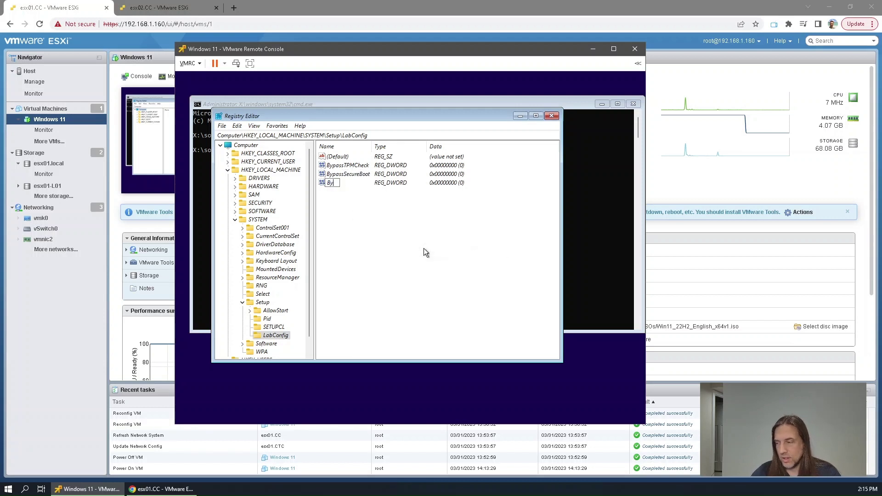
{"action": "type", "text": "passRAMCheck"}
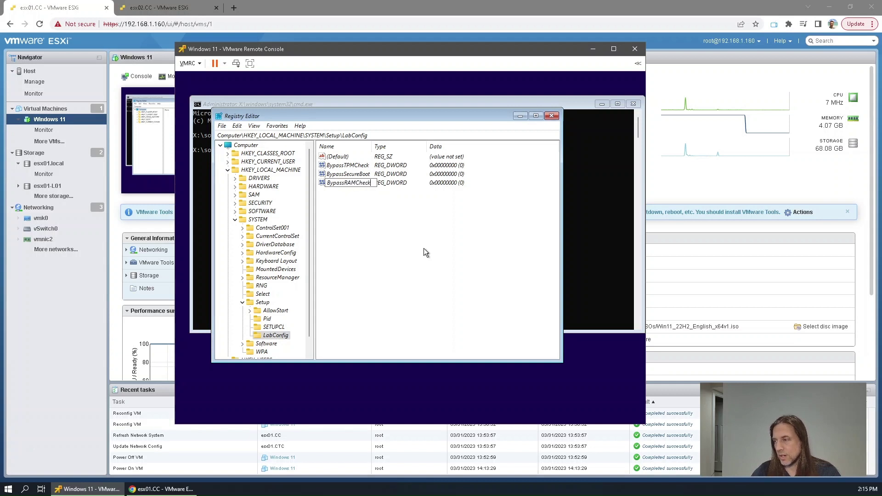
{"action": "key", "text": "Return"}
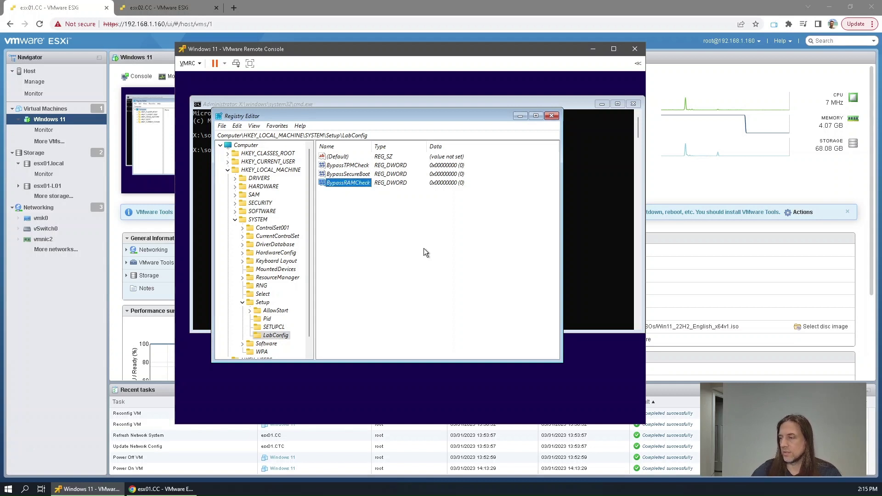
Set the value data of BypassTPMCheck, BypassSecureBoot and BypassRAMCheck to 1
{"action": "double_click", "coordinate": [351, 167]}
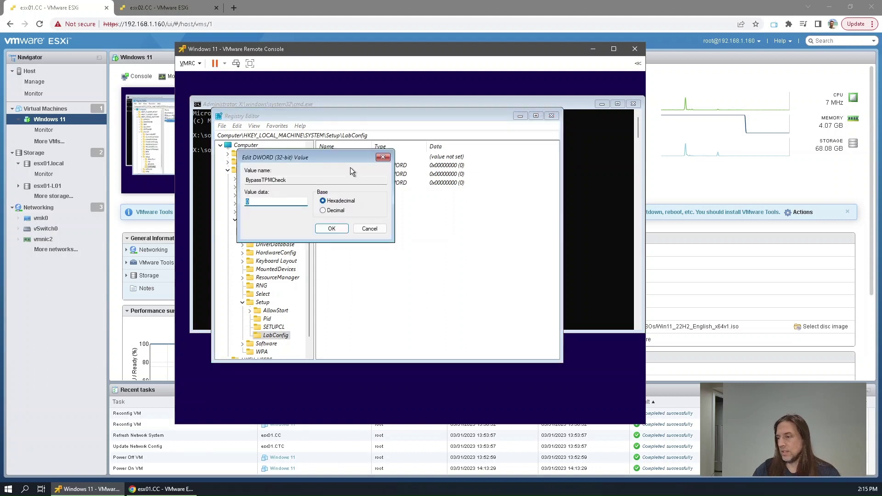
{"action": "type", "text": "1"}
{"action": "left_click", "coordinate": [334, 227]}
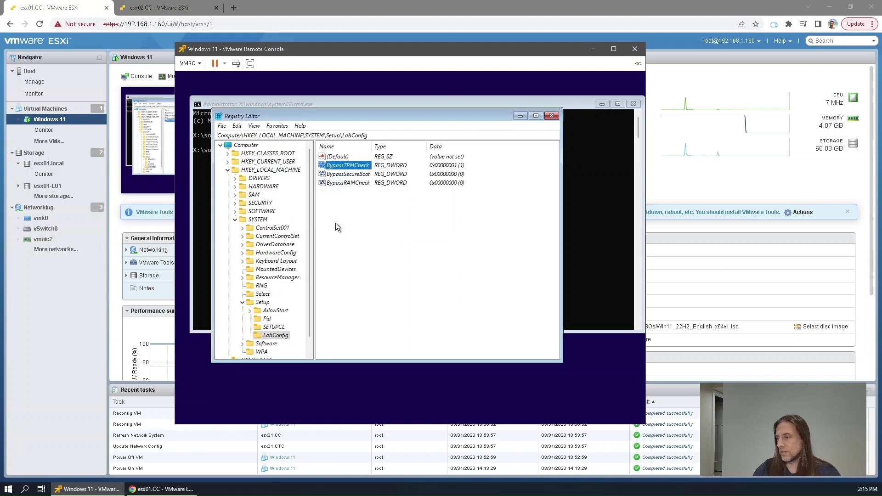
{"action": "double_click", "coordinate": [342, 174]}
{"action": "type", "text": "1"}
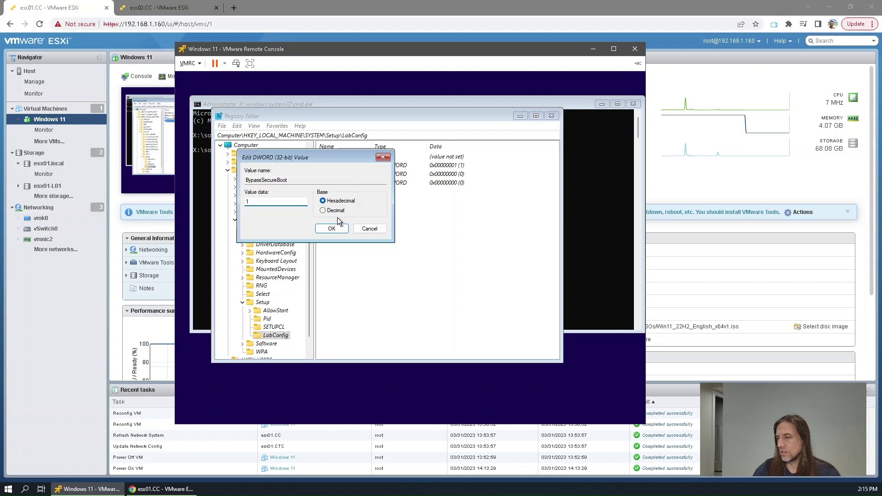
{"action": "left_click", "coordinate": [335, 230]}
{"action": "double_click", "coordinate": [359, 184]}
{"action": "type", "text": "1"}
{"action": "left_click", "coordinate": [332, 229]}
{"action": "left_click", "coordinate": [355, 217]}
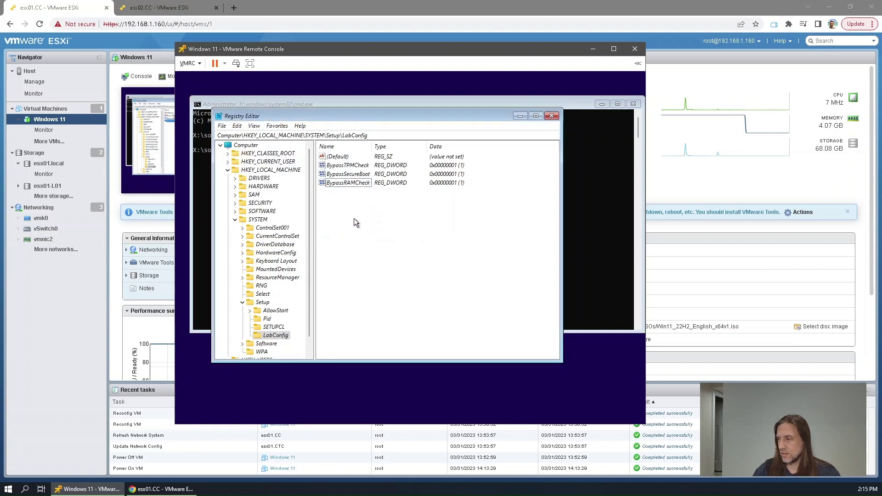
Close Registry Editor and the command prompt, accept the language settings and choose Install now
{"action": "left_click", "coordinate": [553, 117]}
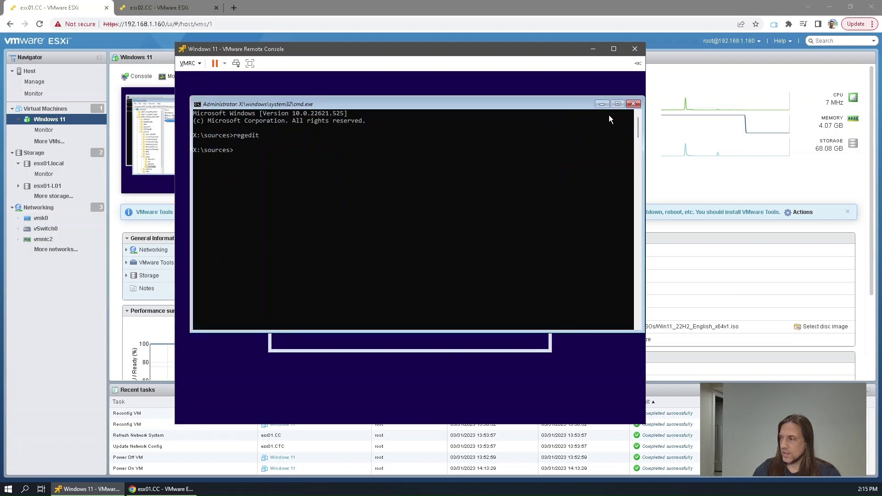
{"action": "left_click", "coordinate": [633, 104]}
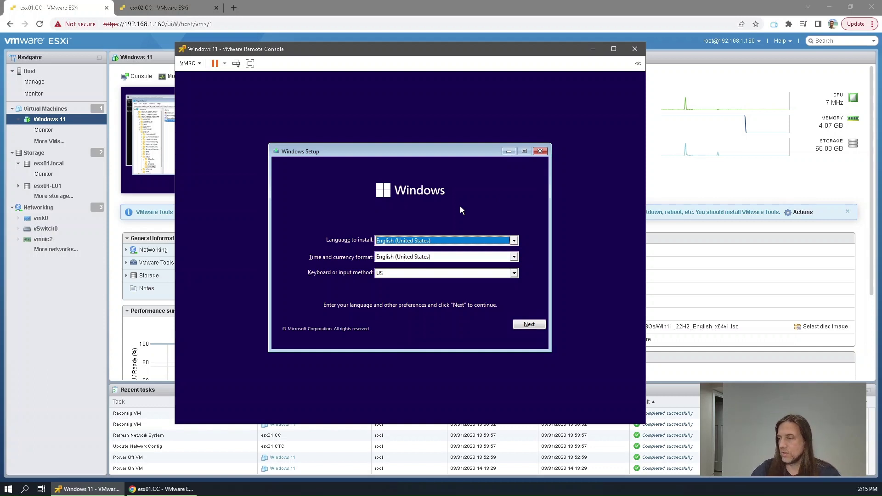
{"action": "left_click", "coordinate": [528, 324]}
{"action": "left_click", "coordinate": [398, 250]}
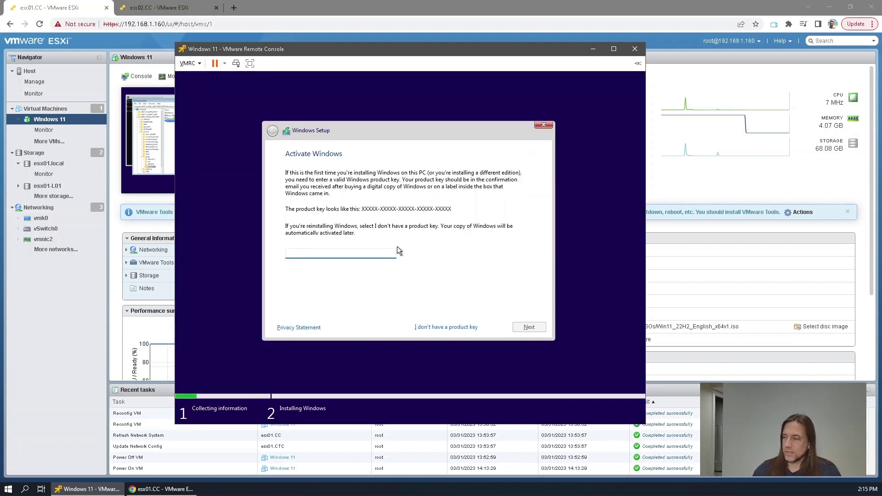
Skip the product key and choose the Windows 11 Pro edition
{"action": "left_click", "coordinate": [443, 327]}
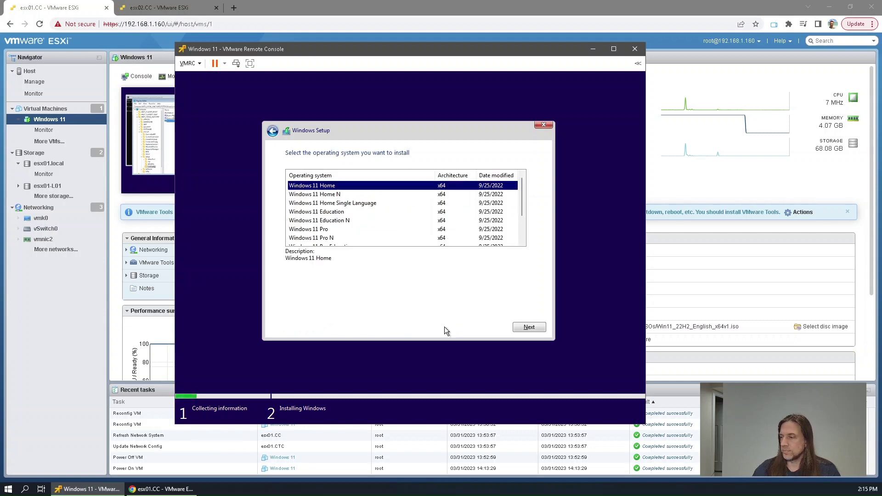
{"action": "left_click", "coordinate": [325, 230]}
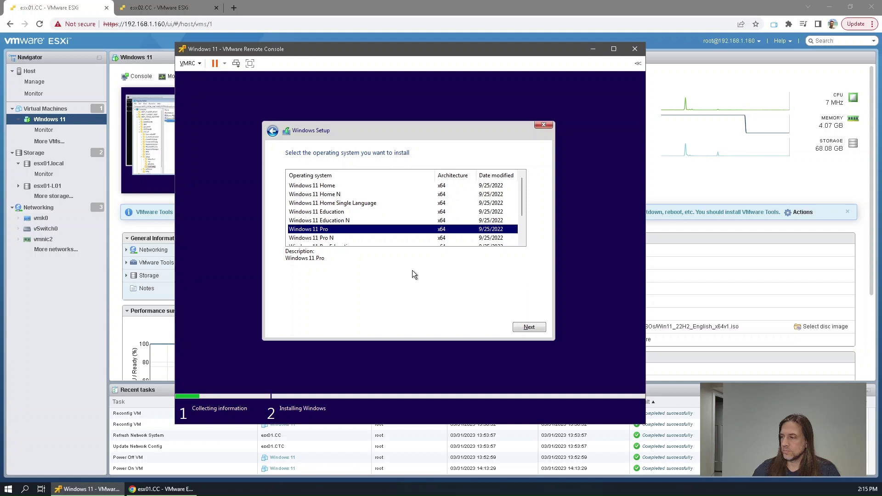
{"action": "left_click", "coordinate": [524, 327]}
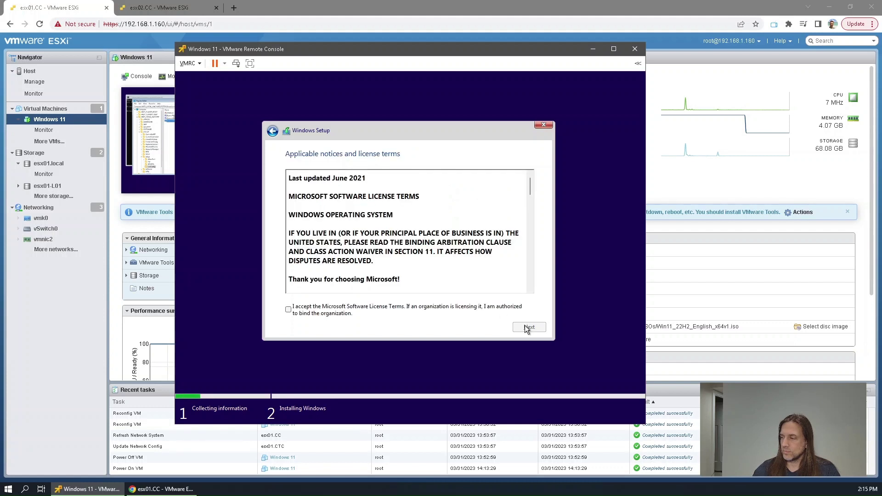
Accept the license terms and choose 'Custom: Install Windows only (advanced)'
{"action": "left_click", "coordinate": [431, 308]}
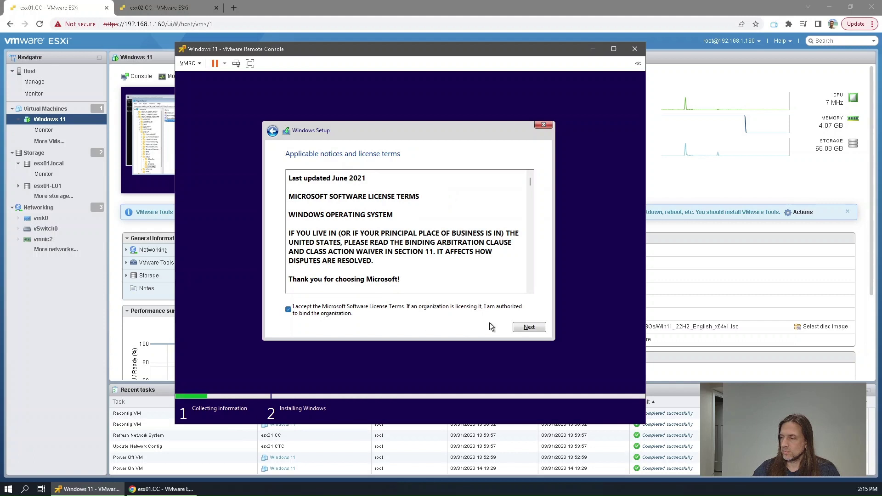
{"action": "left_click", "coordinate": [525, 328]}
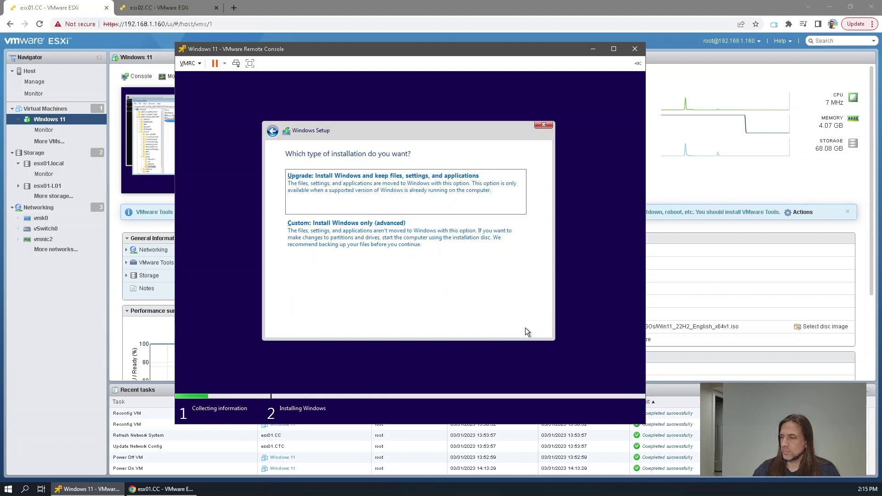
{"action": "left_click", "coordinate": [398, 253]}
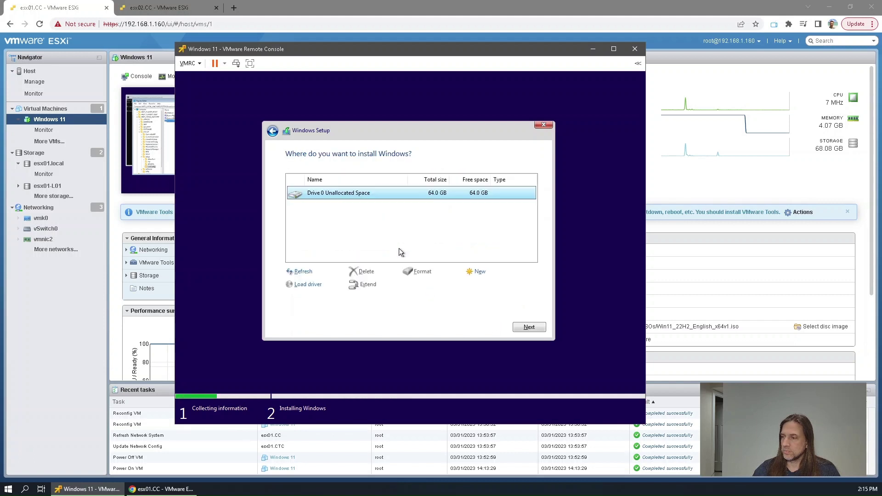
Install Windows onto Drive 0 Unallocated Space and restart the VM when installation completes
{"action": "left_click", "coordinate": [524, 327]}
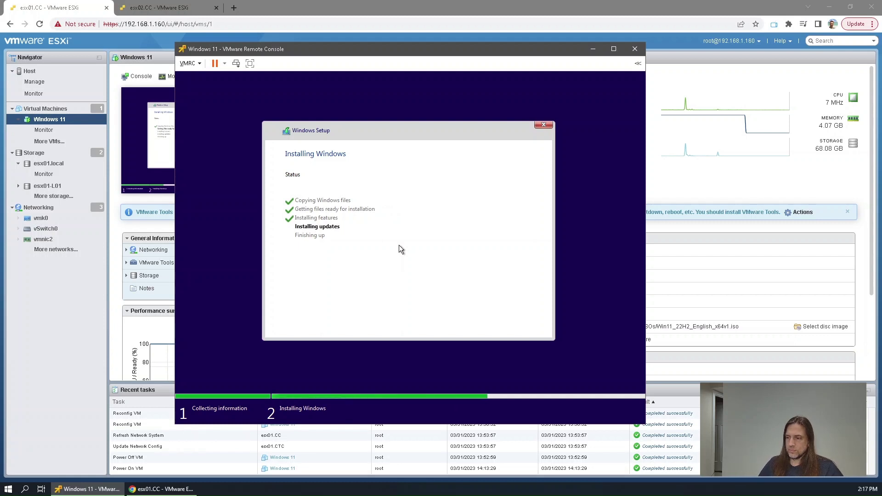
{"action": "left_click", "coordinate": [524, 327]}
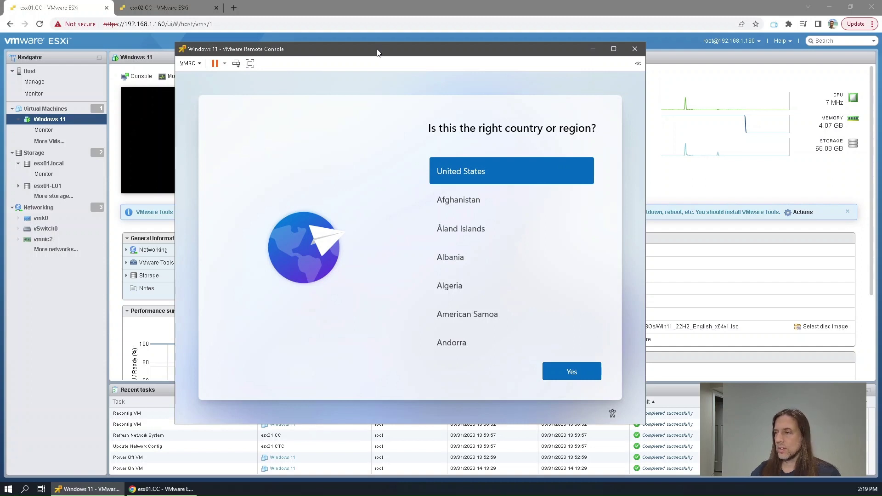
In Virtual Machine Settings, uncheck Connected and Connect at power on for Network adapter 1
{"action": "left_click_drag", "start_coordinate": [377, 52], "coordinate": [399, 52]}
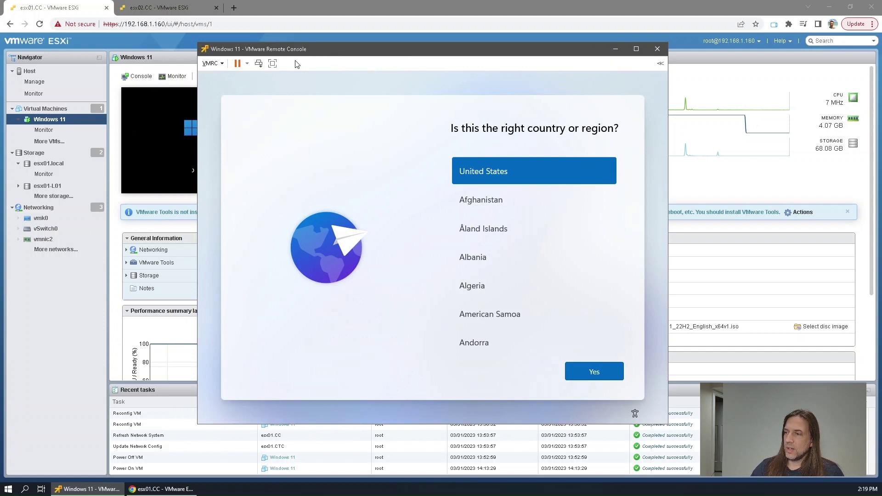
{"action": "left_click", "coordinate": [212, 63]}
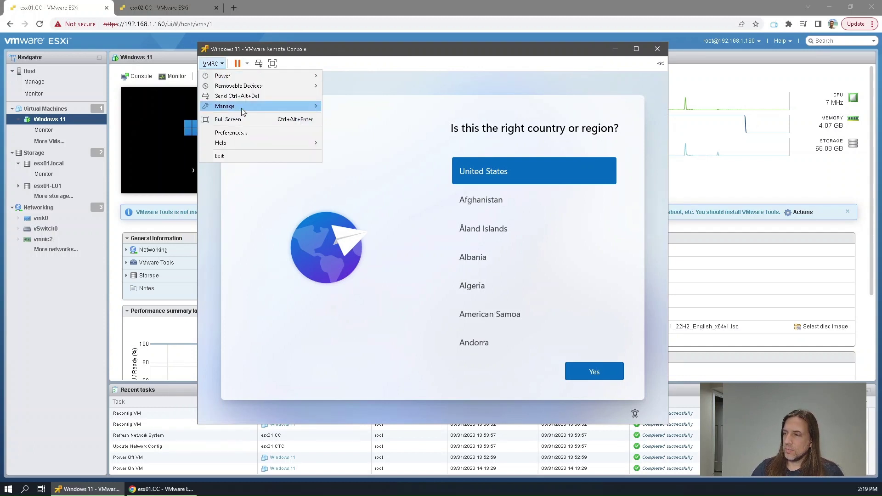
{"action": "mouse_move", "coordinate": [244, 111]}
{"action": "left_click", "coordinate": [363, 134]}
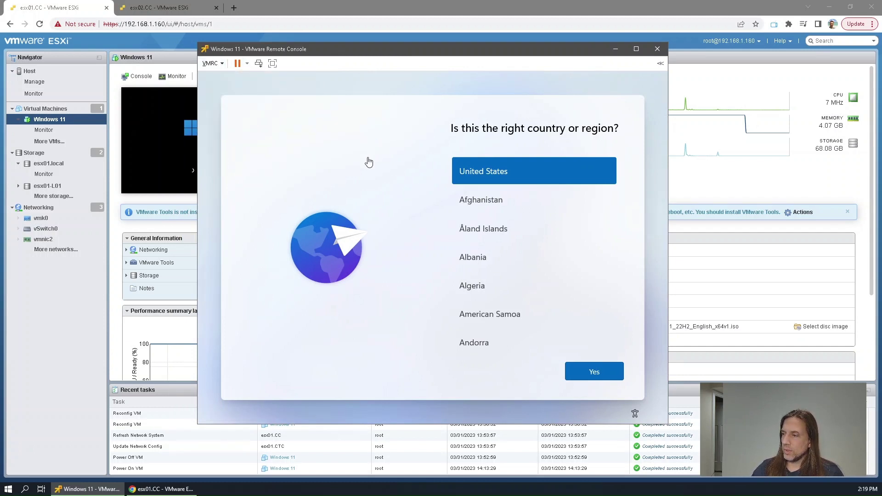
{"action": "left_click", "coordinate": [312, 155]}
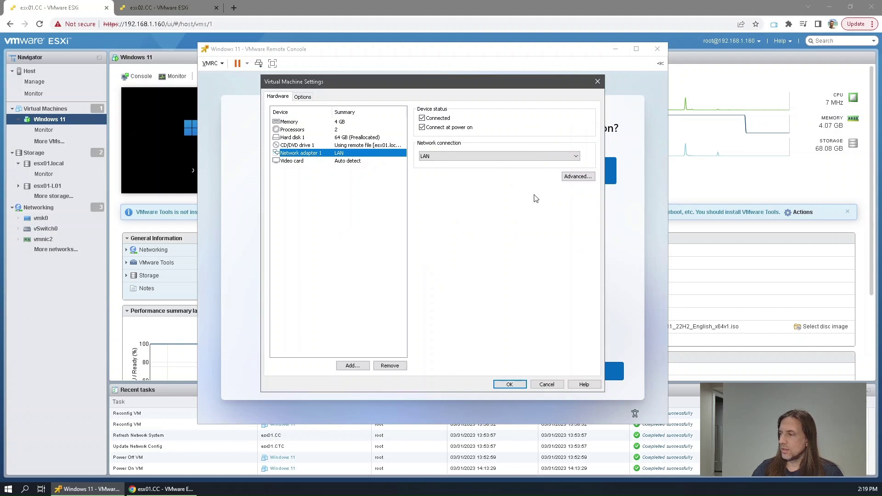
{"action": "left_click", "coordinate": [437, 119]}
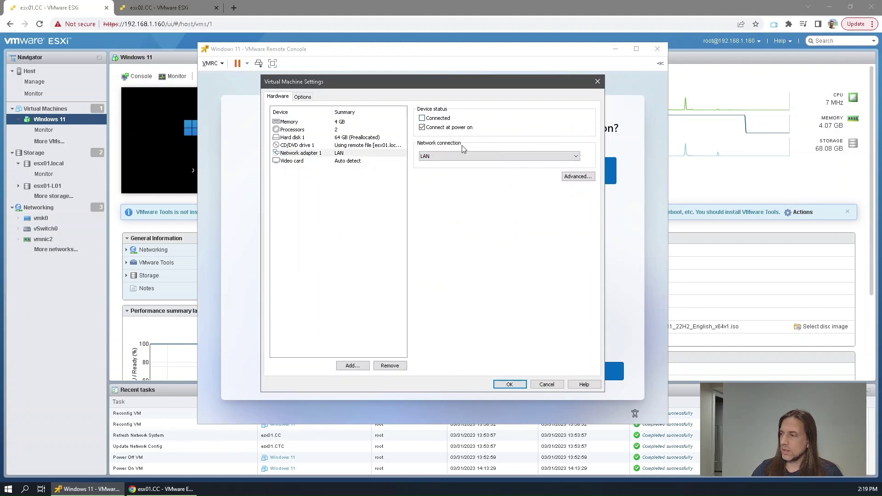
{"action": "left_click", "coordinate": [455, 128]}
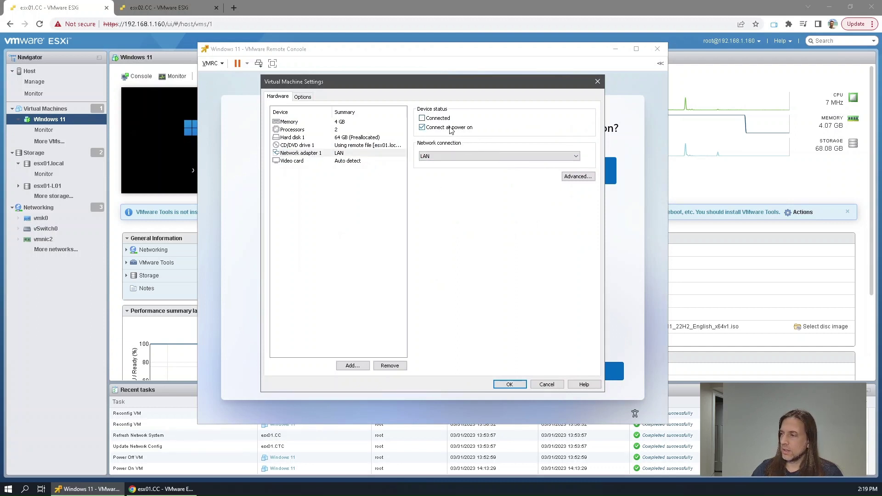
{"action": "left_click", "coordinate": [512, 385]}
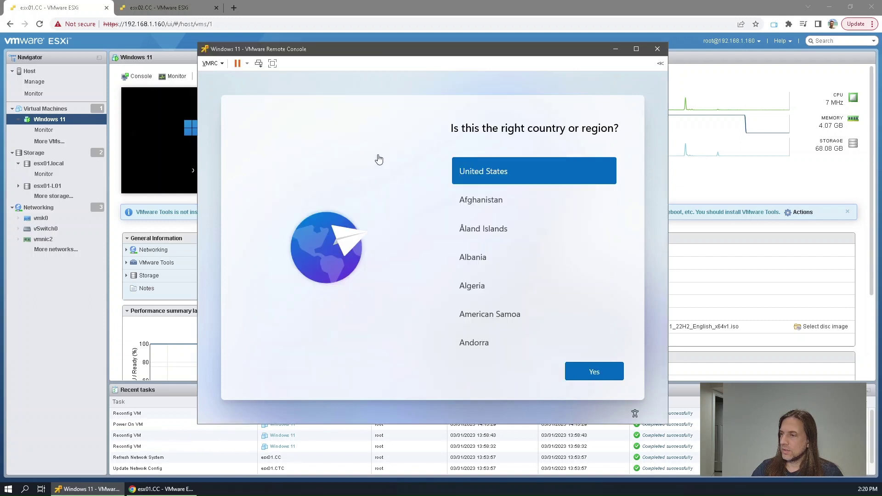
Accept United States as the region and the US keyboard layout, skipping a second layout
{"action": "left_click_drag", "start_coordinate": [431, 55], "coordinate": [408, 52]}
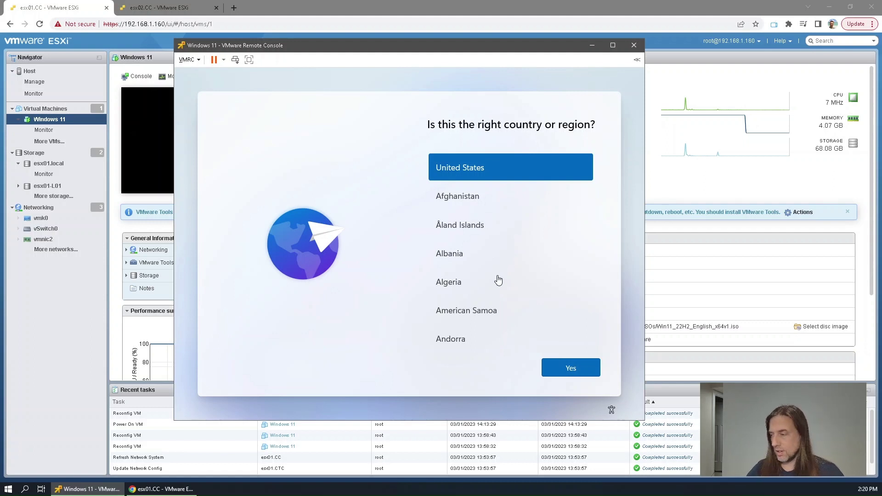
{"action": "left_click", "coordinate": [573, 372]}
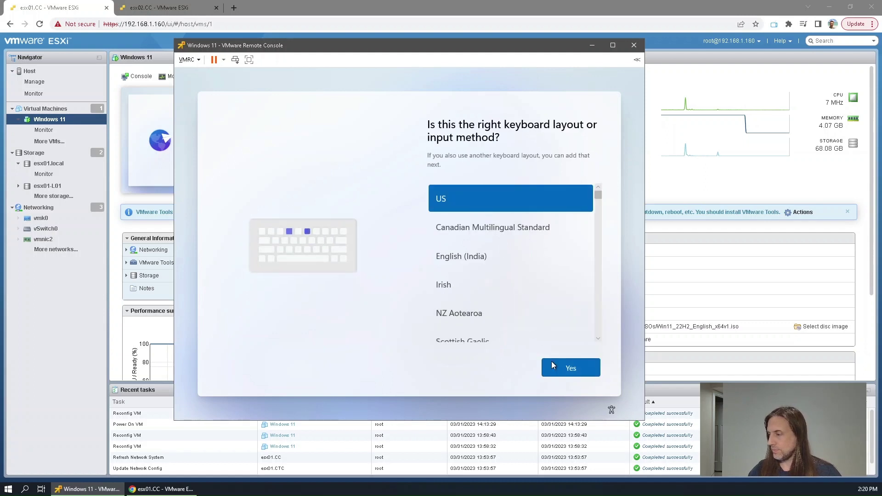
{"action": "left_click", "coordinate": [561, 366]}
{"action": "left_click", "coordinate": [563, 367]}
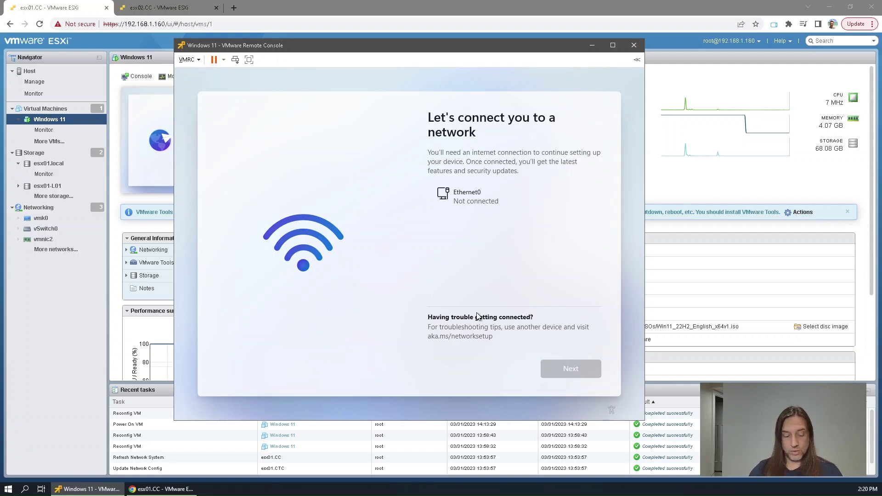
Run oobe\bypassnro in a Shift+F10 Command Prompt to restart setup without the network requirement
{"action": "key", "text": "shift+F10"}
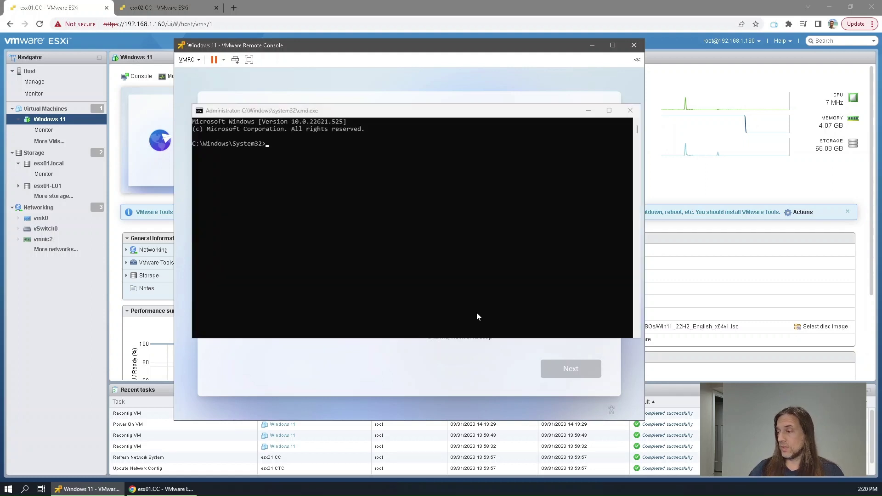
{"action": "left_click", "coordinate": [444, 290]}
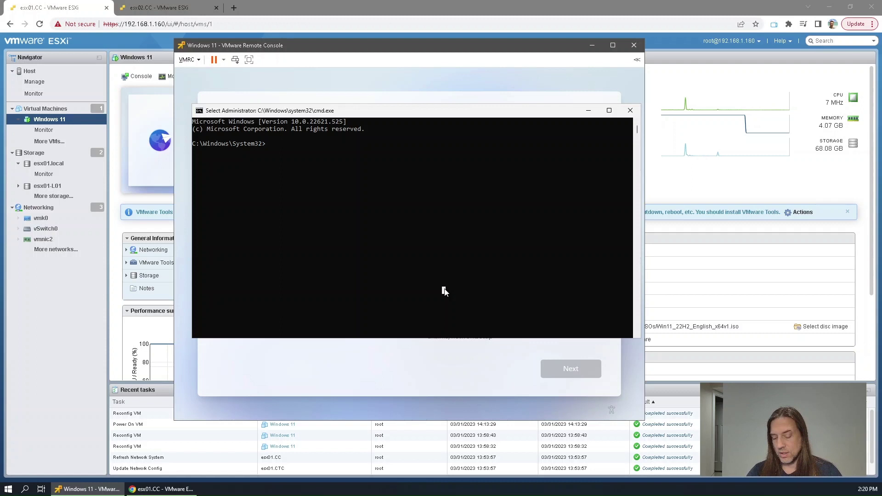
{"action": "type", "text": "oob"}
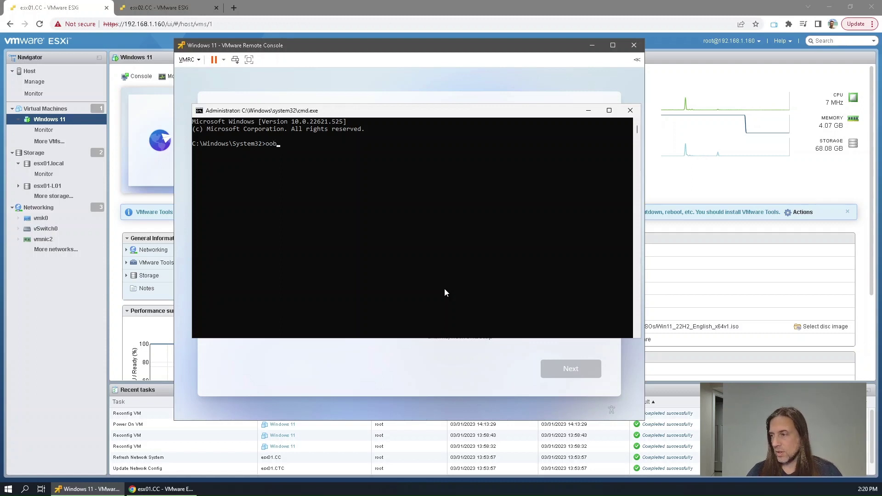
{"action": "type", "text": "e\\"}
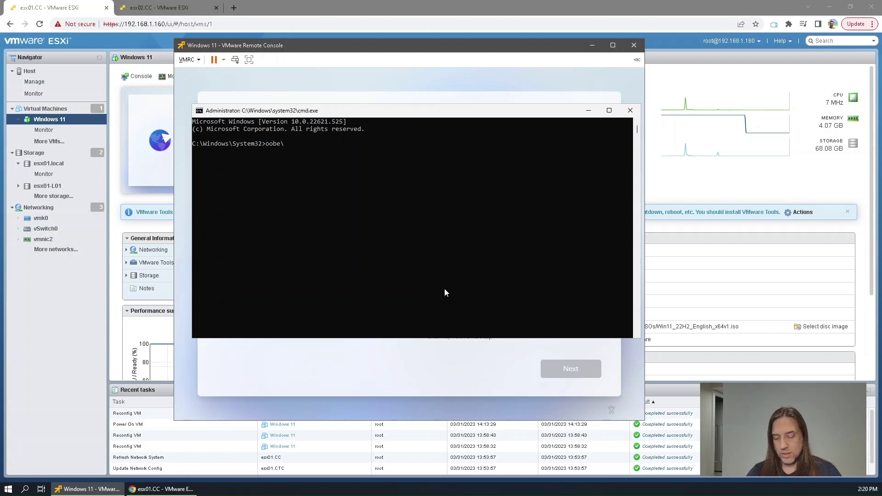
{"action": "type", "text": "bypass"}
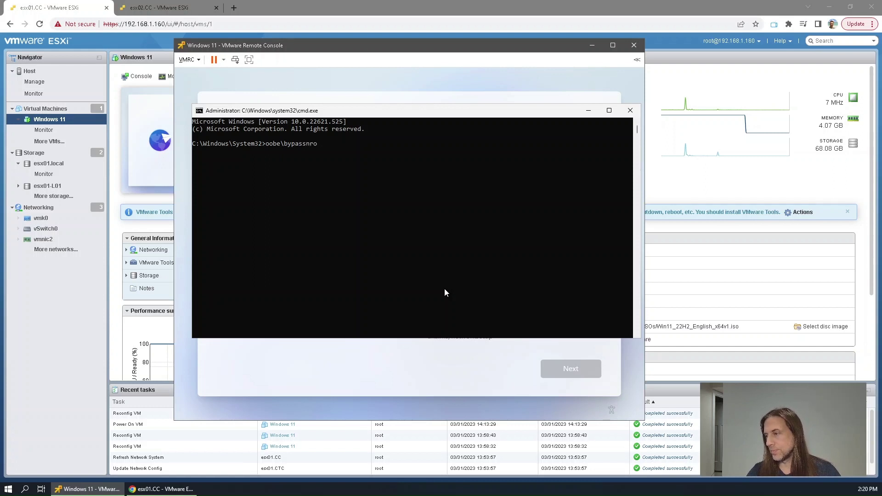
{"action": "type", "text": "nro"}
{"action": "key", "text": "Return"}
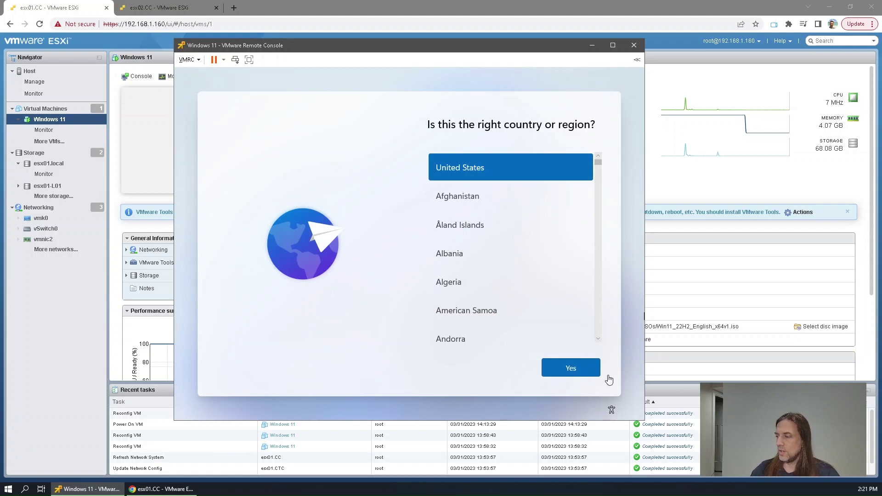
Re-confirm United States and the US keyboard, skip the second layout, and choose offline limited setup
{"action": "left_click", "coordinate": [572, 371]}
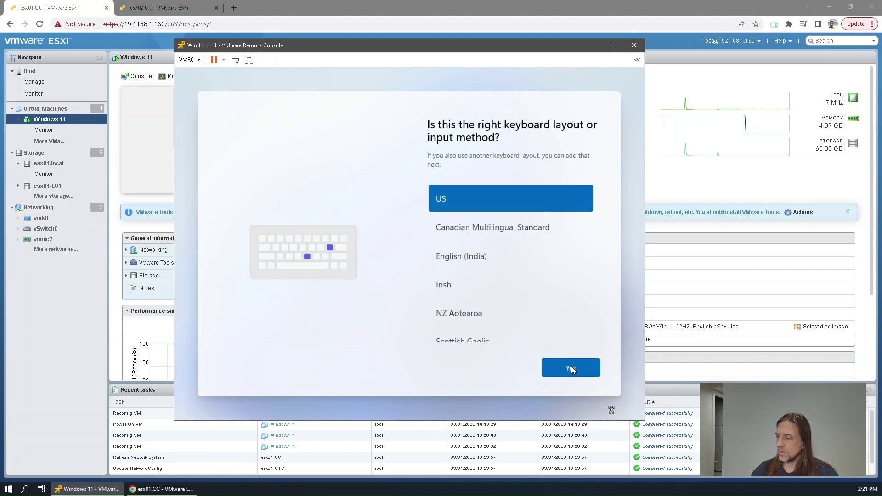
{"action": "left_click", "coordinate": [572, 367]}
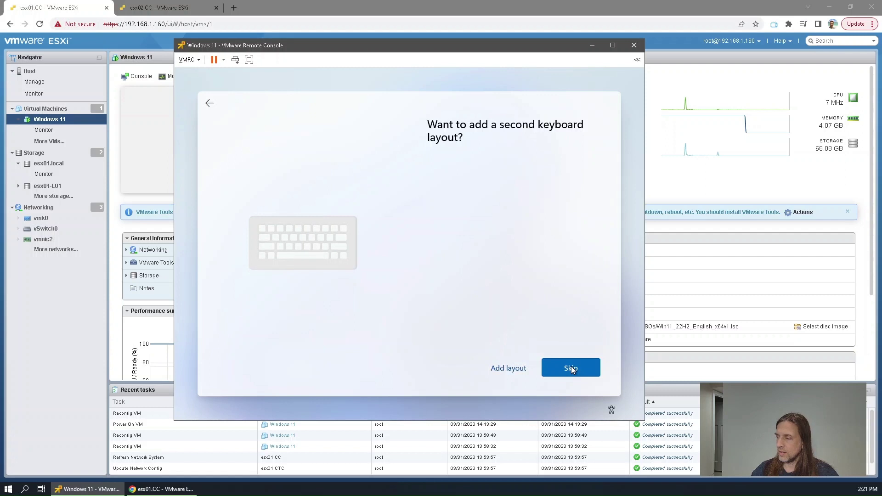
{"action": "left_click", "coordinate": [571, 369]}
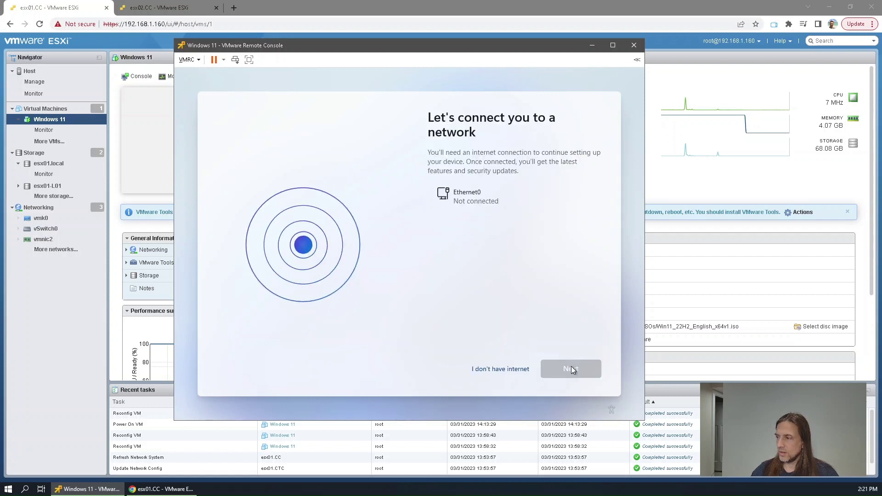
{"action": "left_click", "coordinate": [500, 372]}
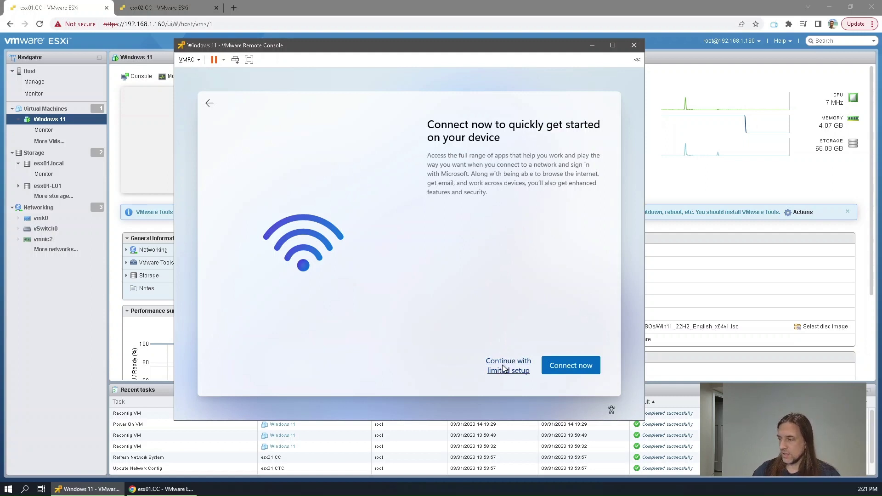
{"action": "left_click", "coordinate": [503, 368]}
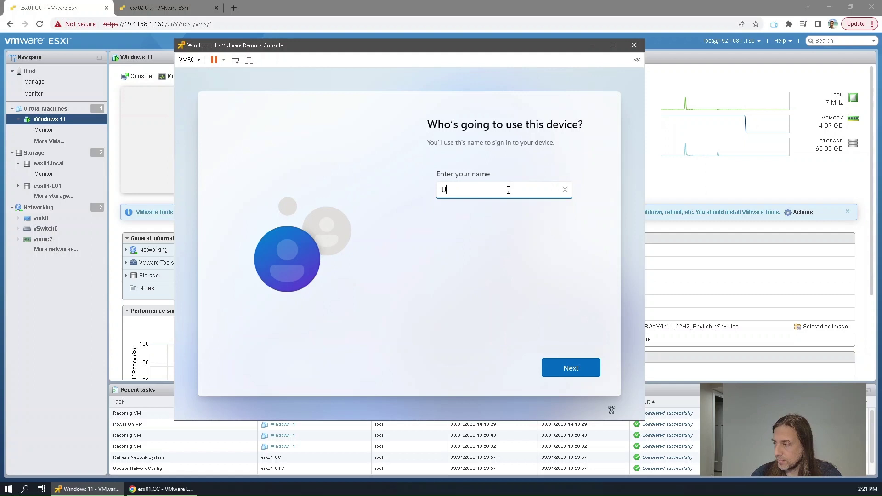
Name the local account User and leave its password blank
{"action": "type", "text": "ser"}
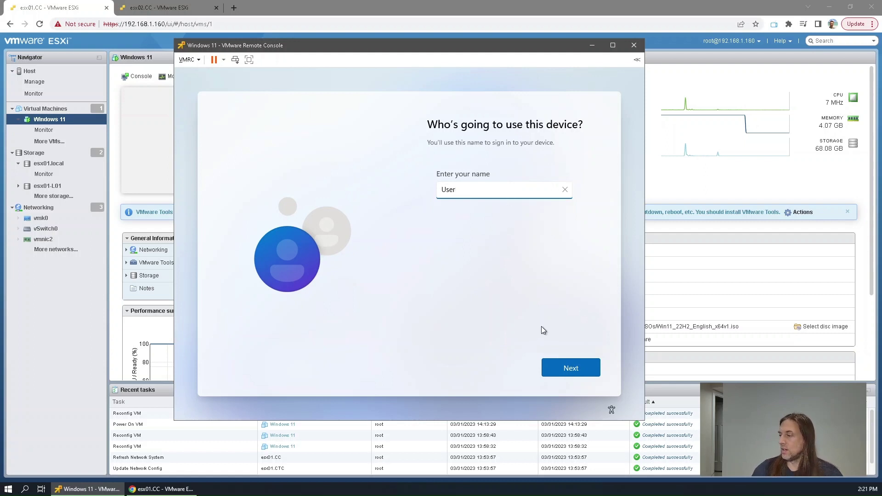
{"action": "left_click", "coordinate": [570, 367]}
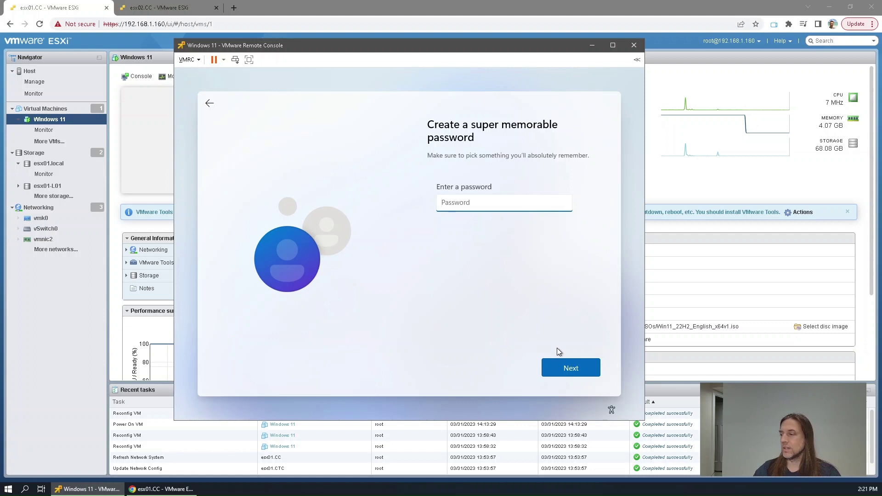
{"action": "left_click", "coordinate": [571, 371]}
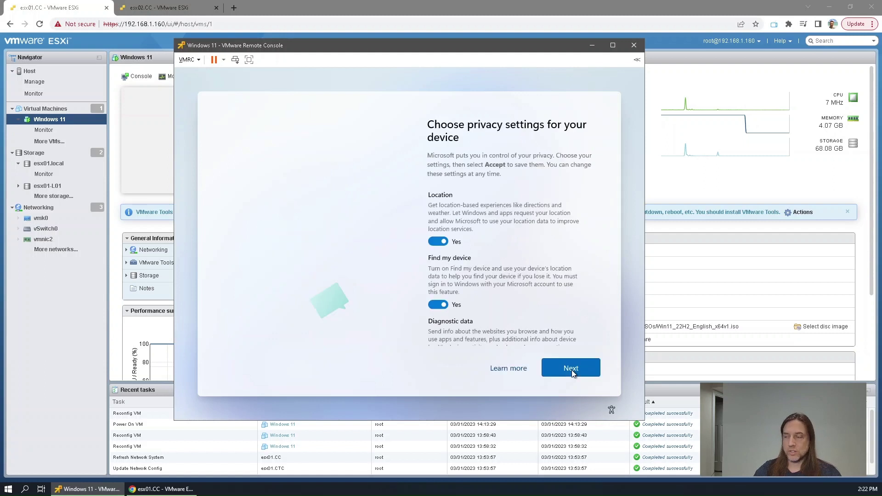
Turn off location, Find my device, inking, tailored experiences and advertising ID, set diagnostics to Required only, and accept
{"action": "left_click", "coordinate": [438, 242]}
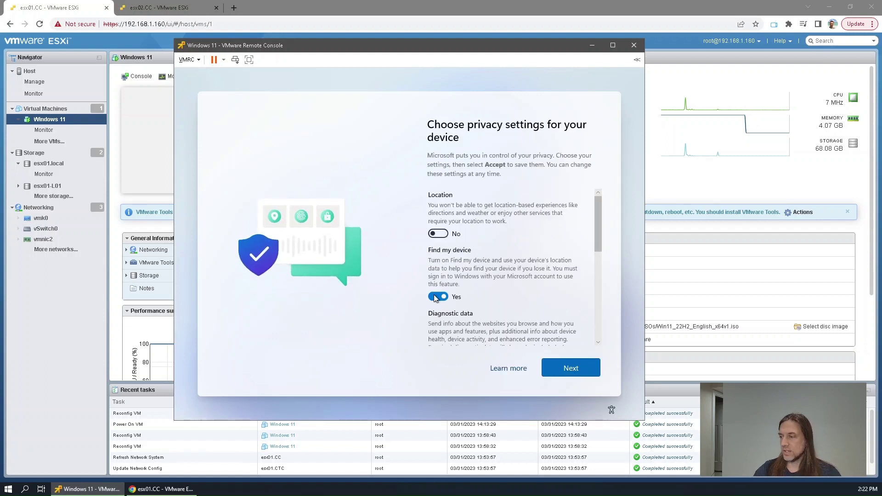
{"action": "left_click", "coordinate": [437, 297]}
{"action": "scroll", "coordinate": [436, 296], "scroll_direction": "down", "scroll_amount": 1}
{"action": "left_click", "coordinate": [437, 305]}
{"action": "scroll", "coordinate": [438, 300], "scroll_direction": "down", "scroll_amount": 1}
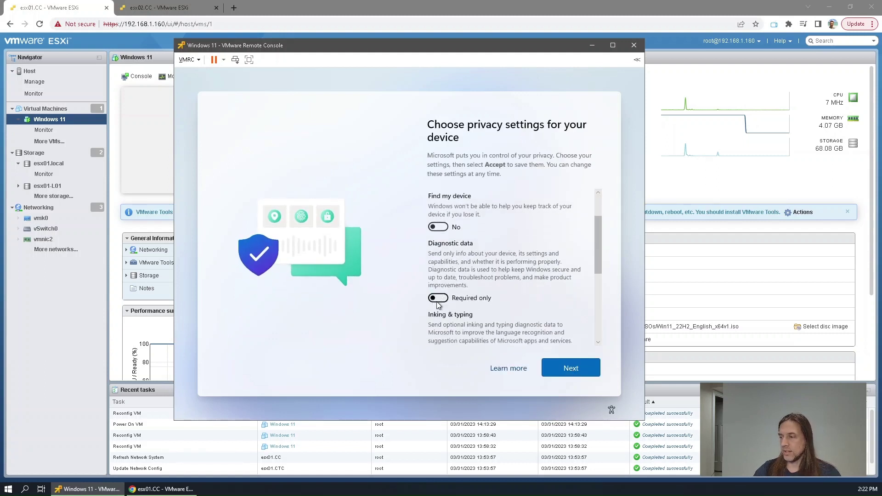
{"action": "left_click", "coordinate": [437, 291]}
{"action": "scroll", "coordinate": [439, 294], "scroll_direction": "down", "scroll_amount": 1}
{"action": "left_click", "coordinate": [438, 283]}
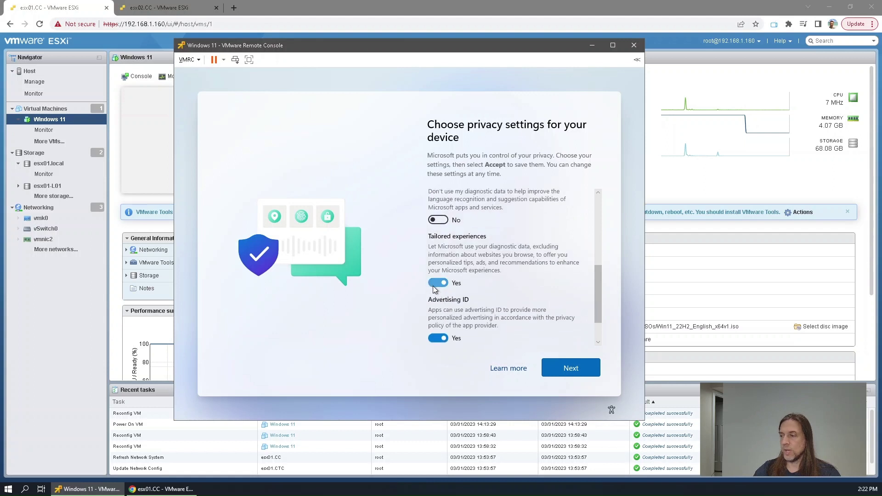
{"action": "left_click", "coordinate": [437, 323]}
{"action": "scroll", "coordinate": [438, 320], "scroll_direction": "down", "scroll_amount": 1}
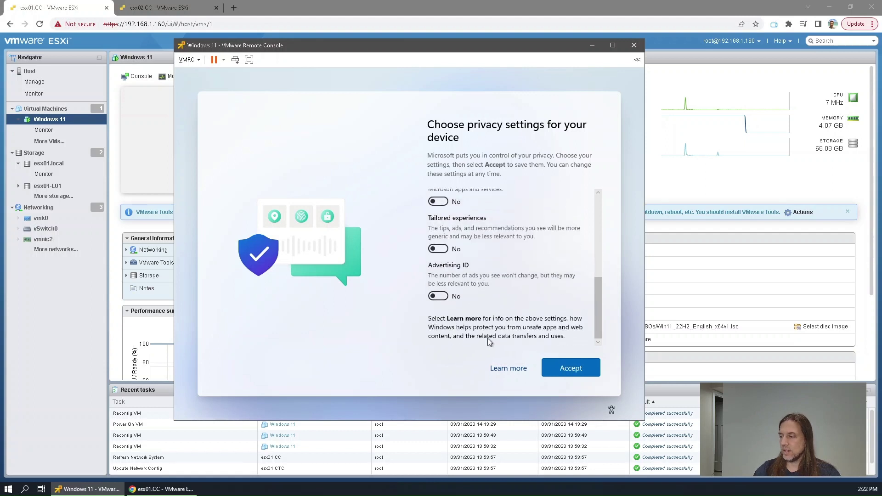
{"action": "left_click", "coordinate": [568, 368]}
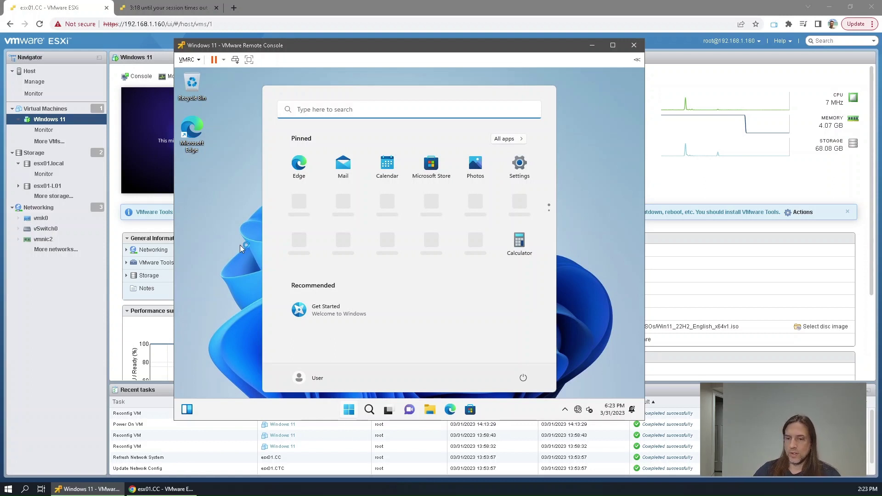
Open Computer Management from the Start context menu and list Local Users and Groups > Users
{"action": "left_click", "coordinate": [227, 221]}
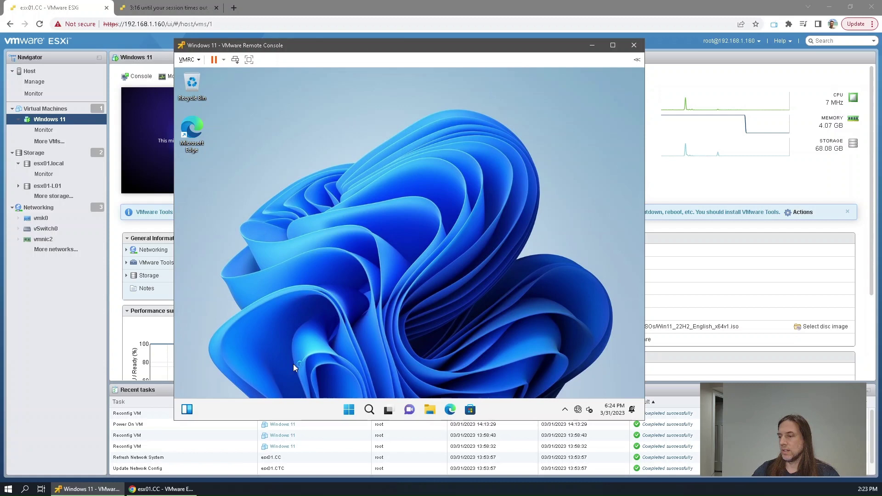
{"action": "right_click", "coordinate": [352, 413]}
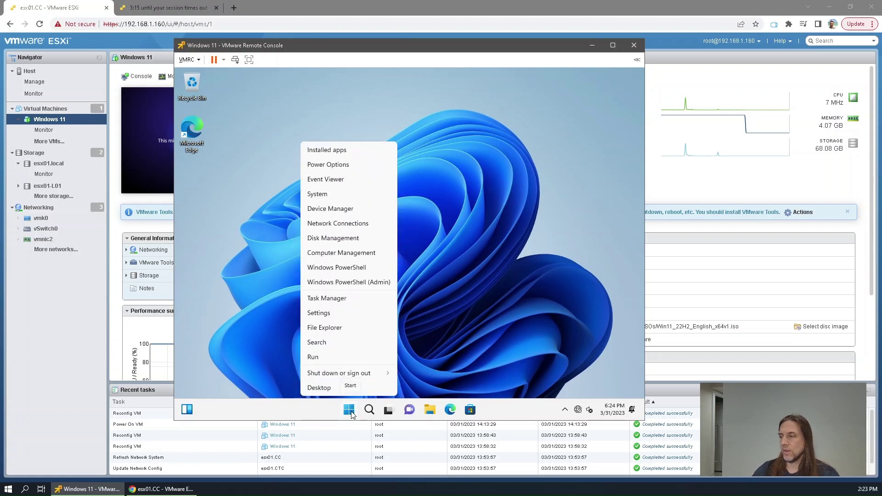
{"action": "left_click", "coordinate": [349, 253]}
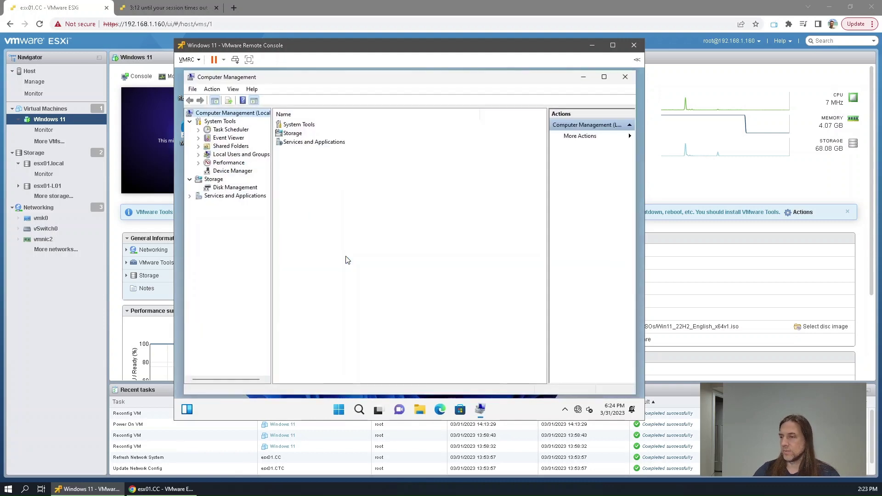
{"action": "left_click", "coordinate": [199, 155]}
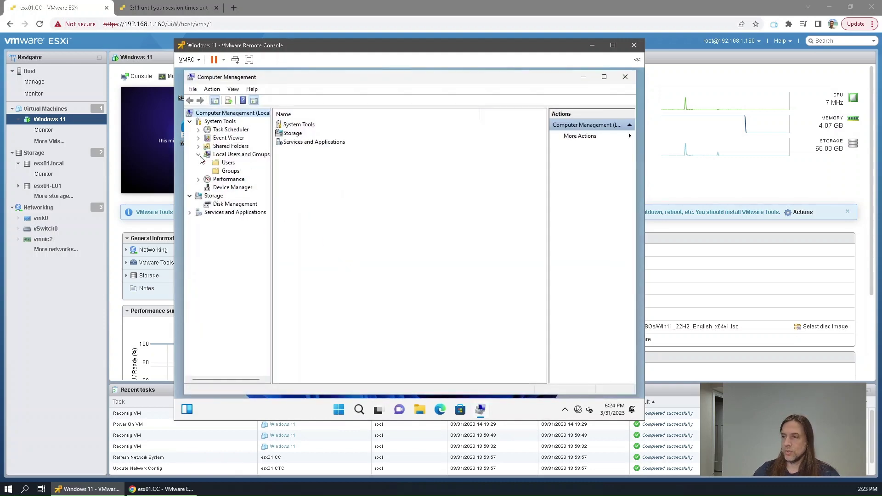
{"action": "left_click", "coordinate": [228, 163]}
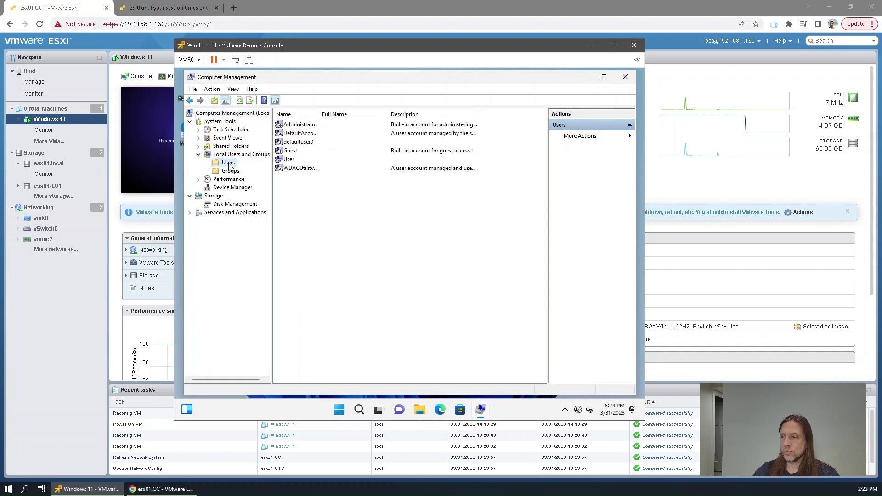
Set a new password on the User account and confirm it
{"action": "left_click", "coordinate": [290, 163]}
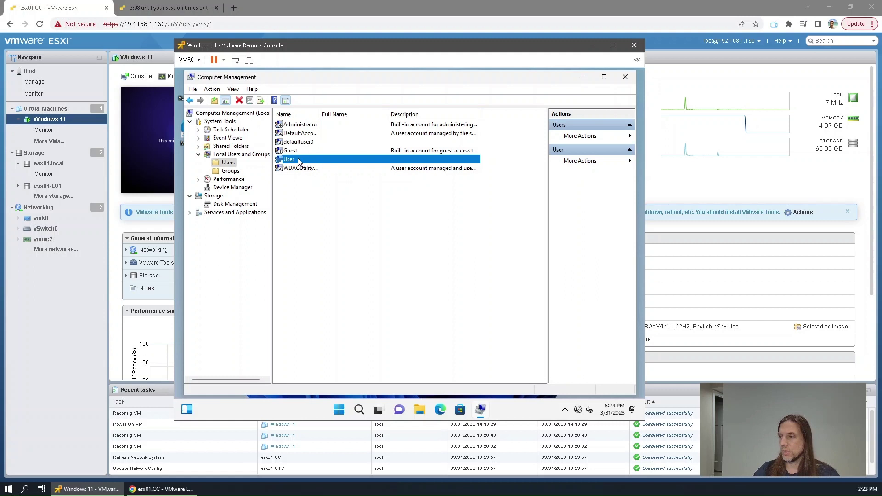
{"action": "right_click", "coordinate": [301, 162]}
{"action": "left_click", "coordinate": [331, 165]}
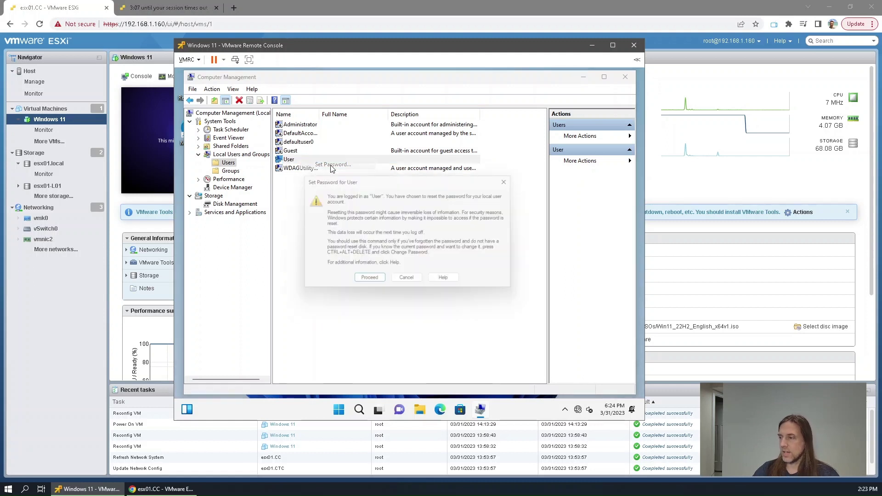
{"action": "left_click", "coordinate": [367, 283]}
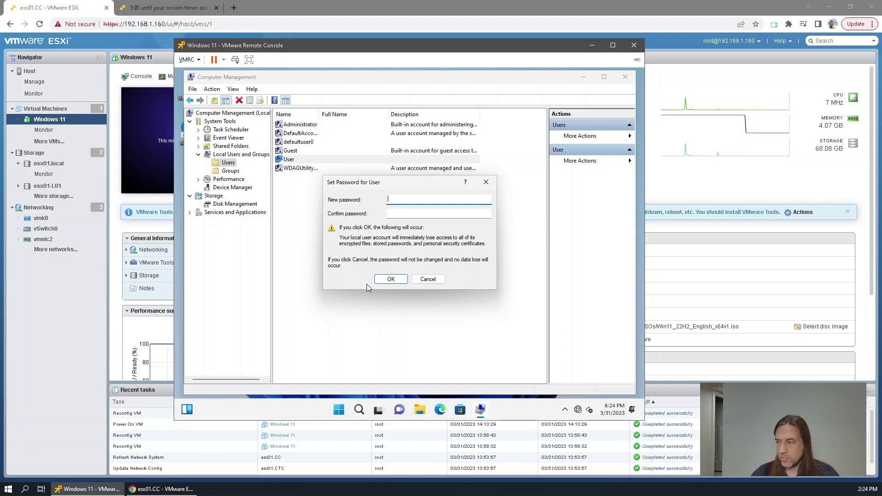
{"action": "type", "text": "password"}
{"action": "key", "text": "Tab"}
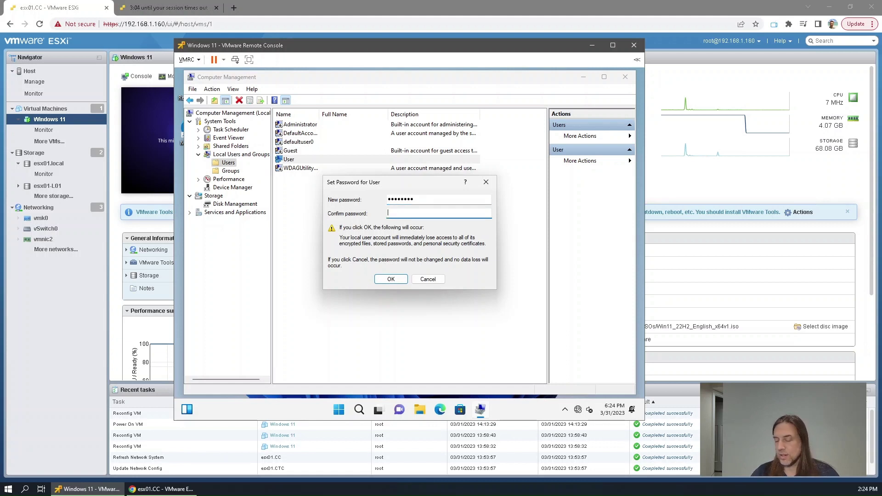
{"action": "type", "text": "password"}
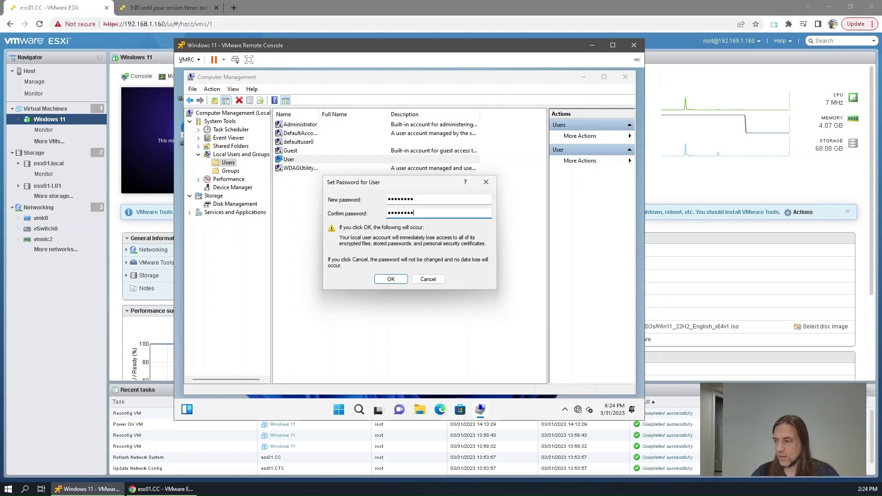
{"action": "left_click", "coordinate": [394, 281]}
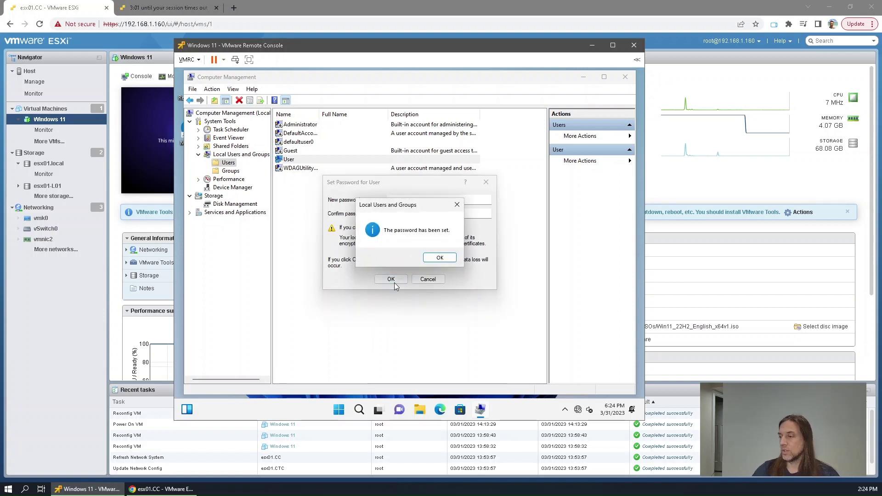
{"action": "left_click", "coordinate": [439, 259]}
{"action": "left_click", "coordinate": [384, 258]}
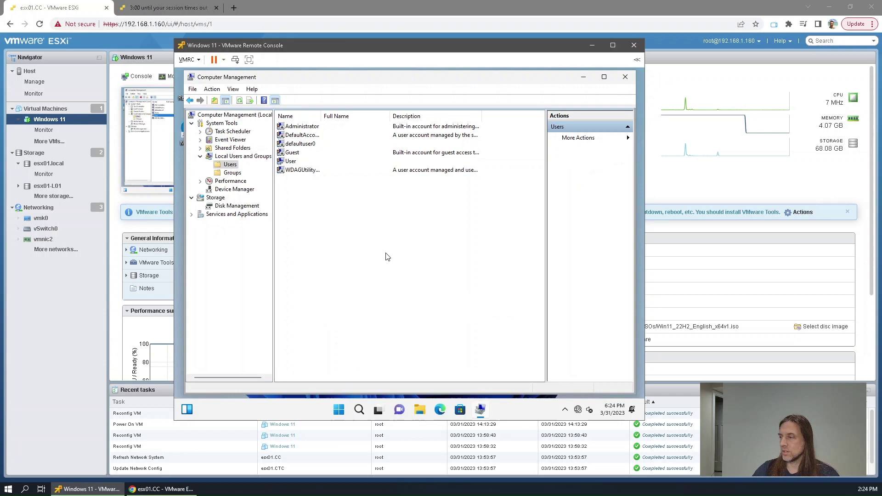
Close Computer Management and sign out of Windows
{"action": "left_click", "coordinate": [625, 78]}
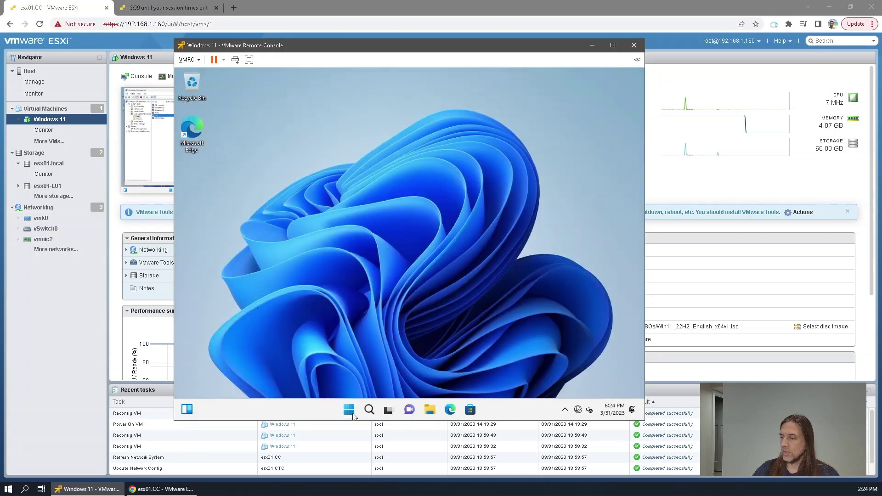
{"action": "right_click", "coordinate": [349, 409]}
{"action": "mouse_move", "coordinate": [366, 374]}
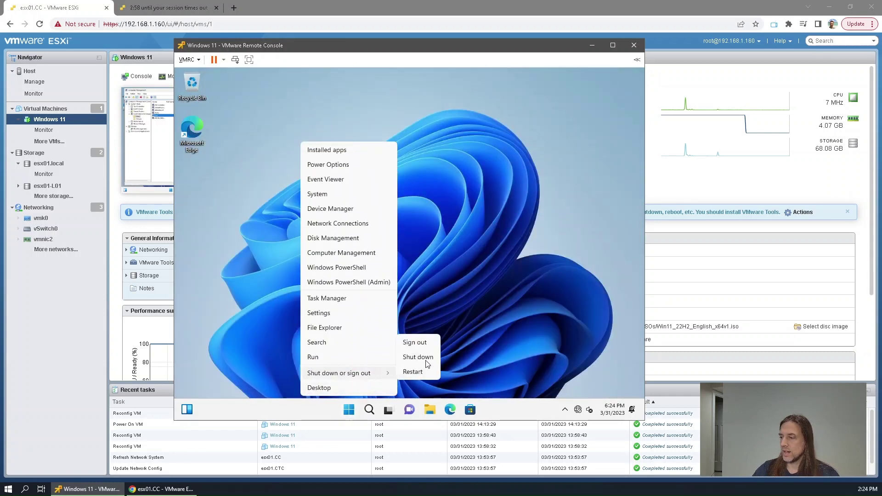
{"action": "left_click", "coordinate": [428, 340]}
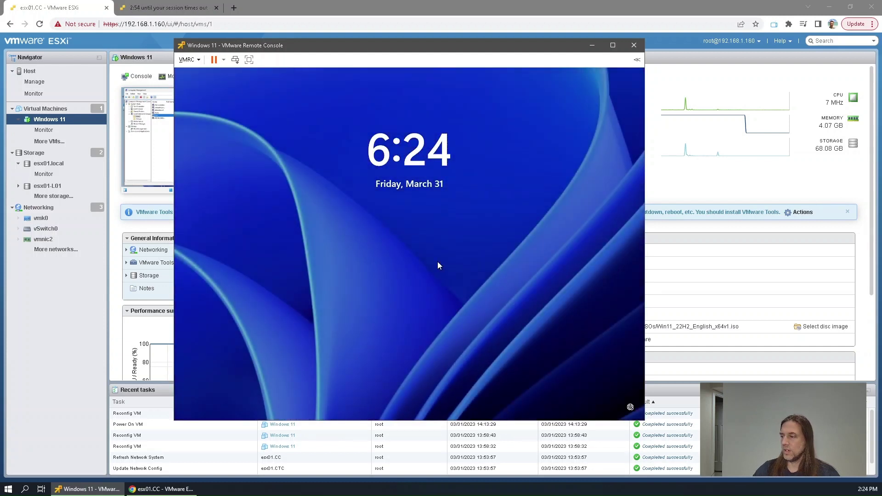
Sign back in as User with the new password
{"action": "left_click", "coordinate": [437, 262]}
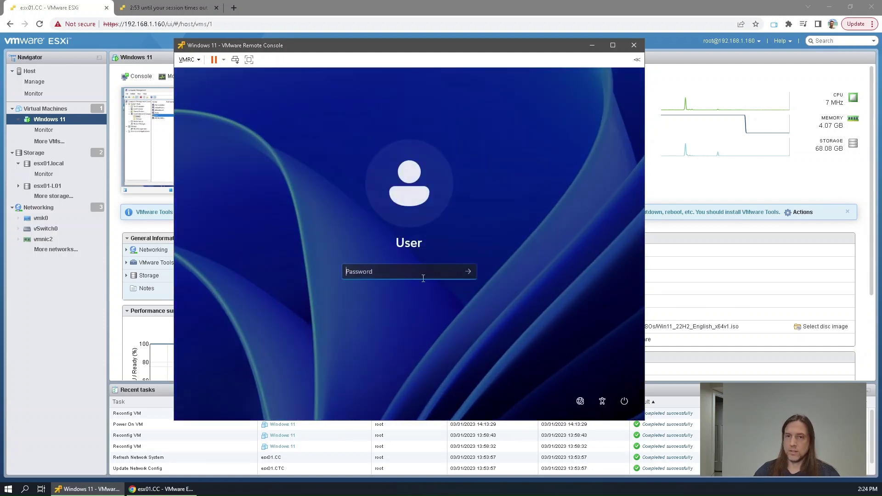
{"action": "type", "text": "p"}
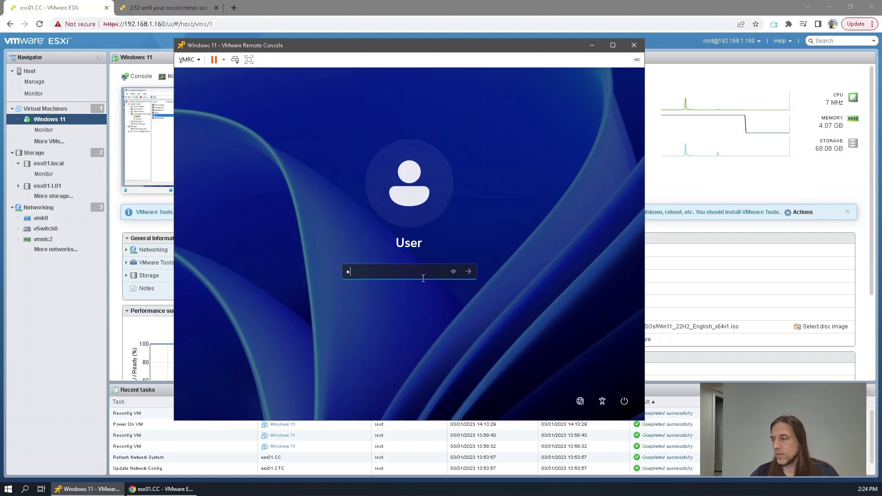
{"action": "type", "text": "assword"}
{"action": "key", "text": "Return"}
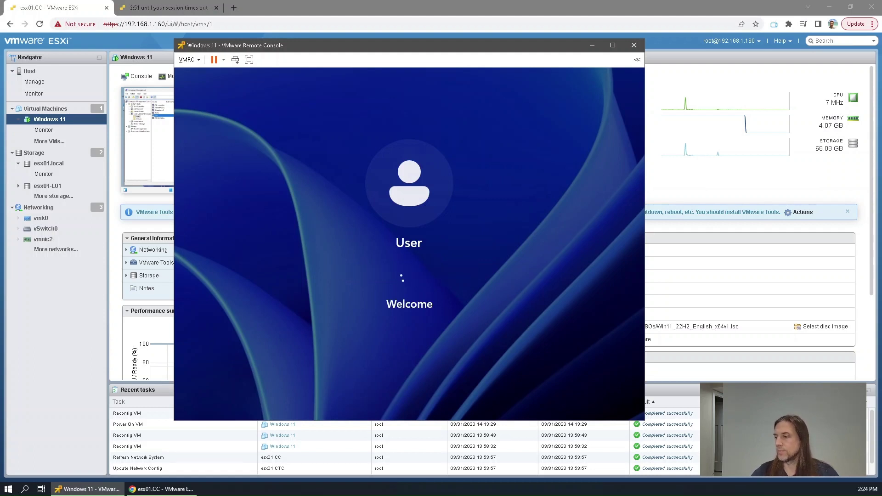